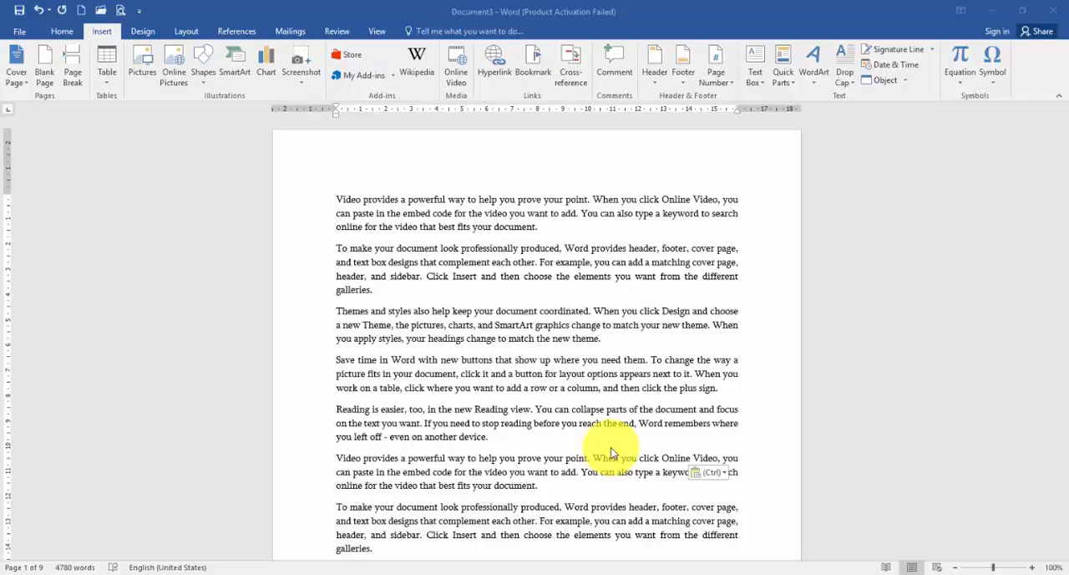
# - Format the "To make your document look professionally produced" paragraph midway down page one as bold, red, 14 pt text
pyautogui.scroll(-3, 470, 391)
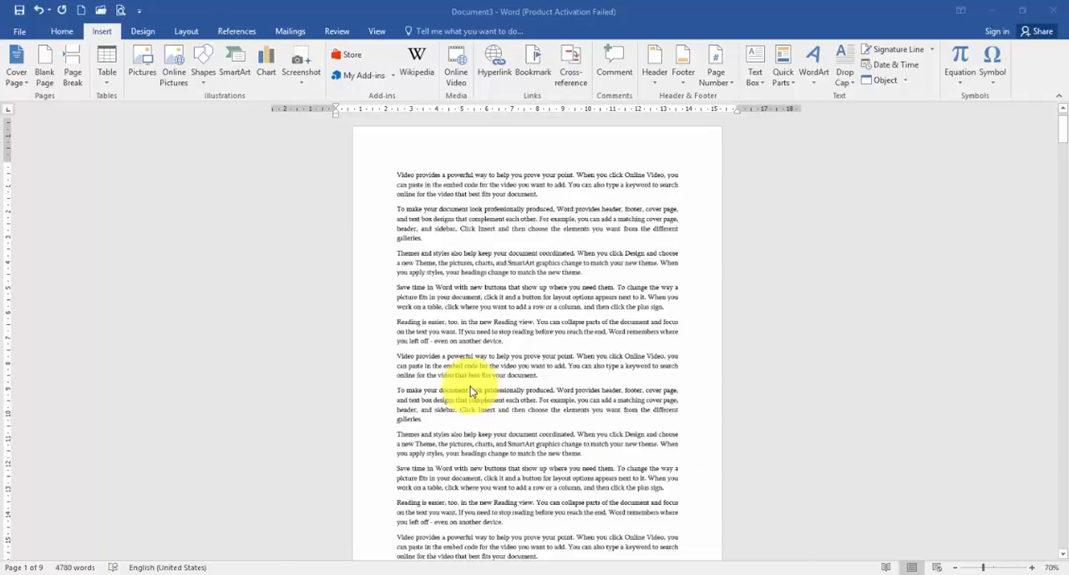
pyautogui.scroll(-5, 410, 334)
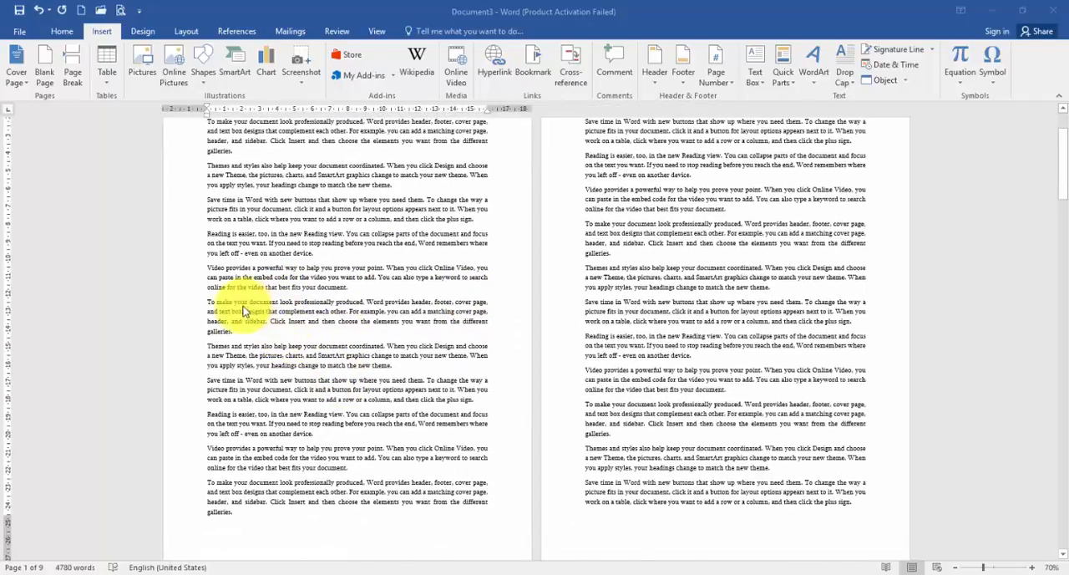
pyautogui.tripleClick(243, 311)
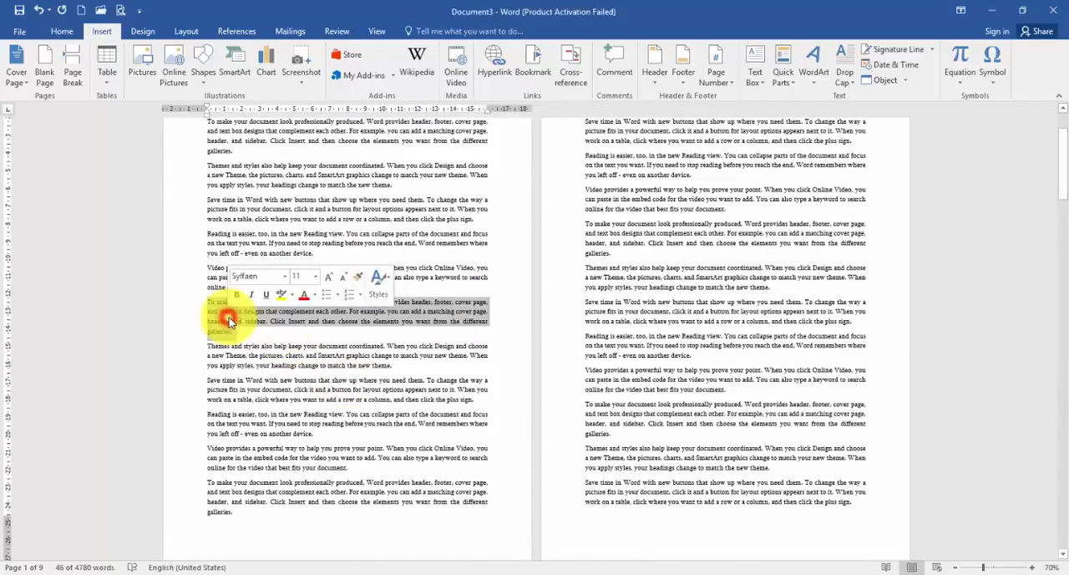
pyautogui.click(304, 298)
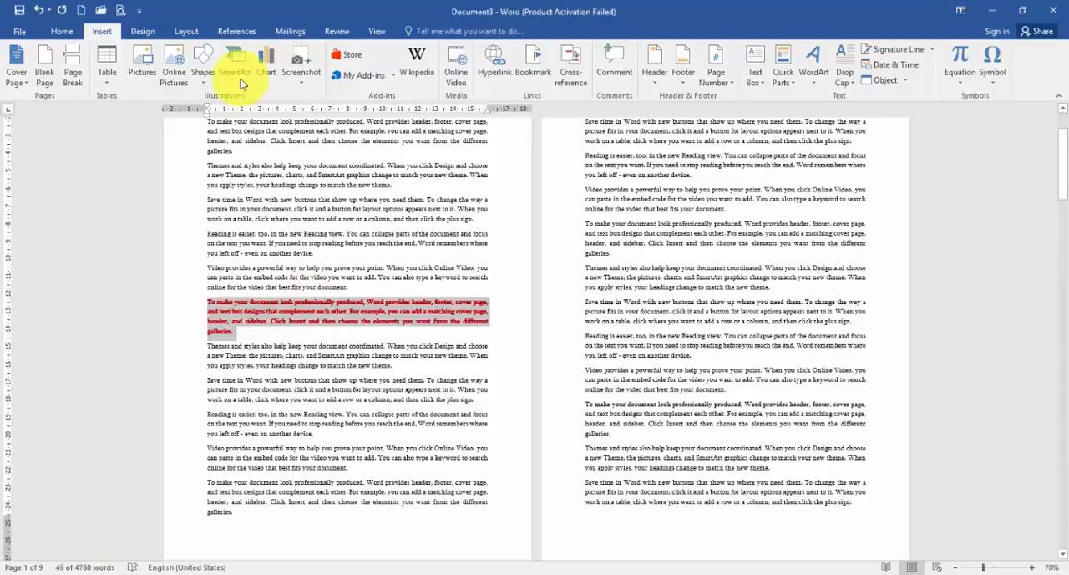
pyautogui.click(67, 31)
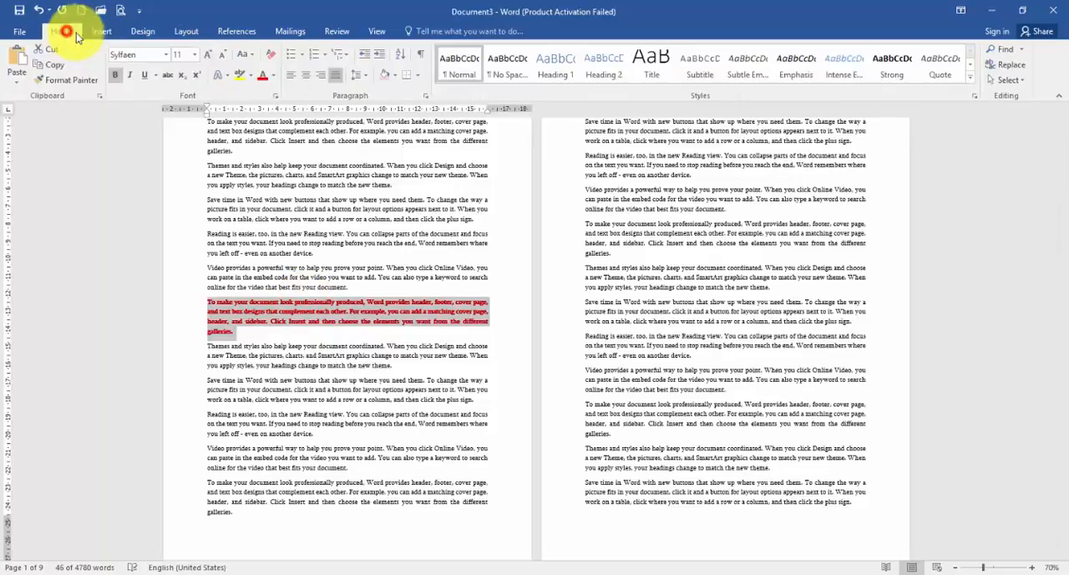
pyautogui.click(211, 54)
pyautogui.click(210, 54)
pyautogui.click(244, 295)
pyautogui.scroll(3, 243, 296)
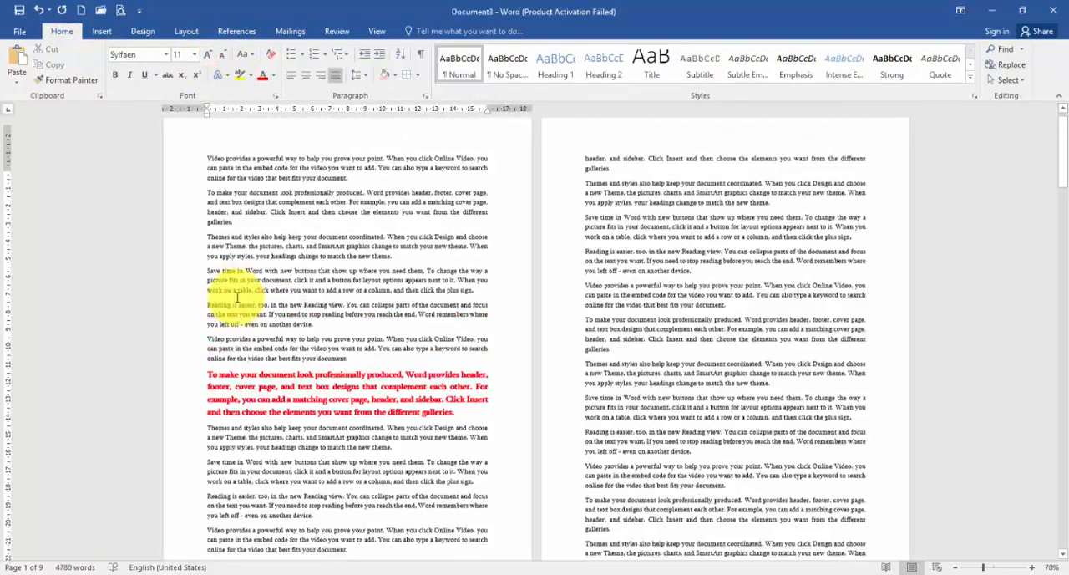
# - Push the red paragraph to the start of page two by inserting empty paragraphs before it
pyautogui.click(209, 390)
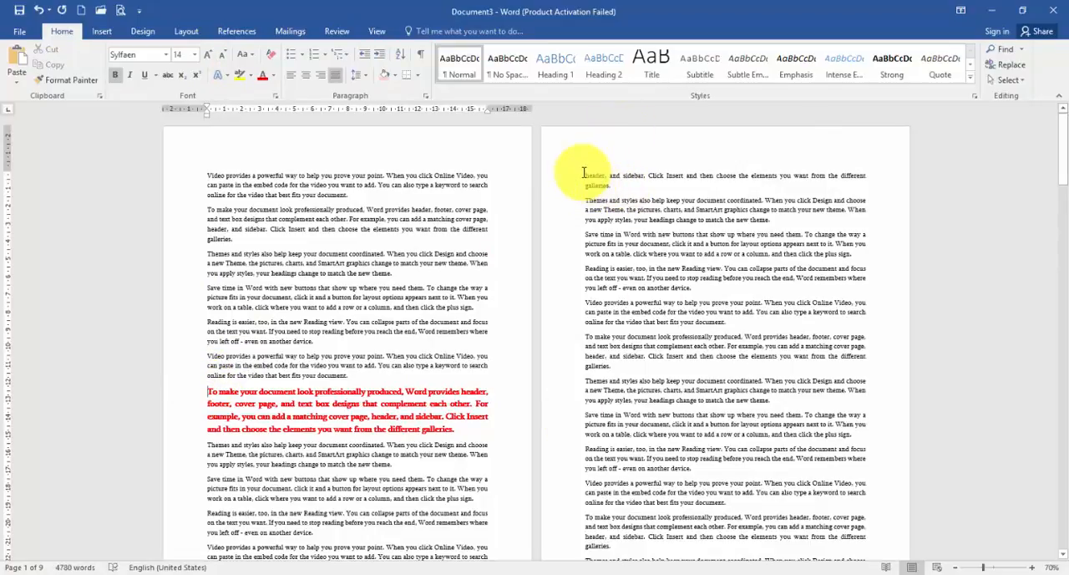
pyautogui.press('Return')
pyautogui.press('Return')
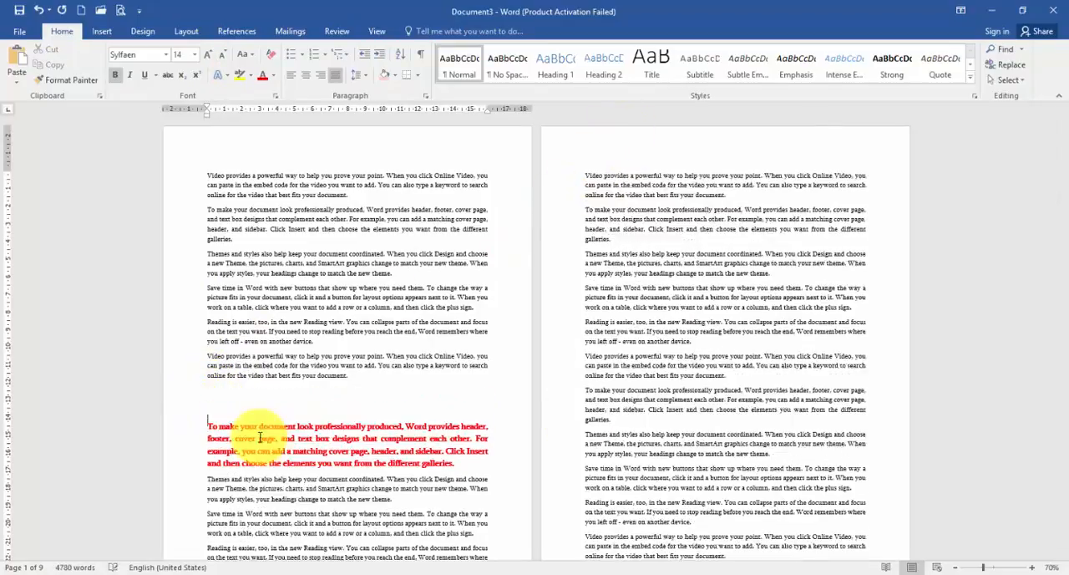
pyautogui.press('Return')
pyautogui.press('Return')
pyautogui.press('Return')
pyautogui.press('Return')
pyautogui.press('Return')
pyautogui.press('Return')
pyautogui.press('Return')
pyautogui.press('Return')
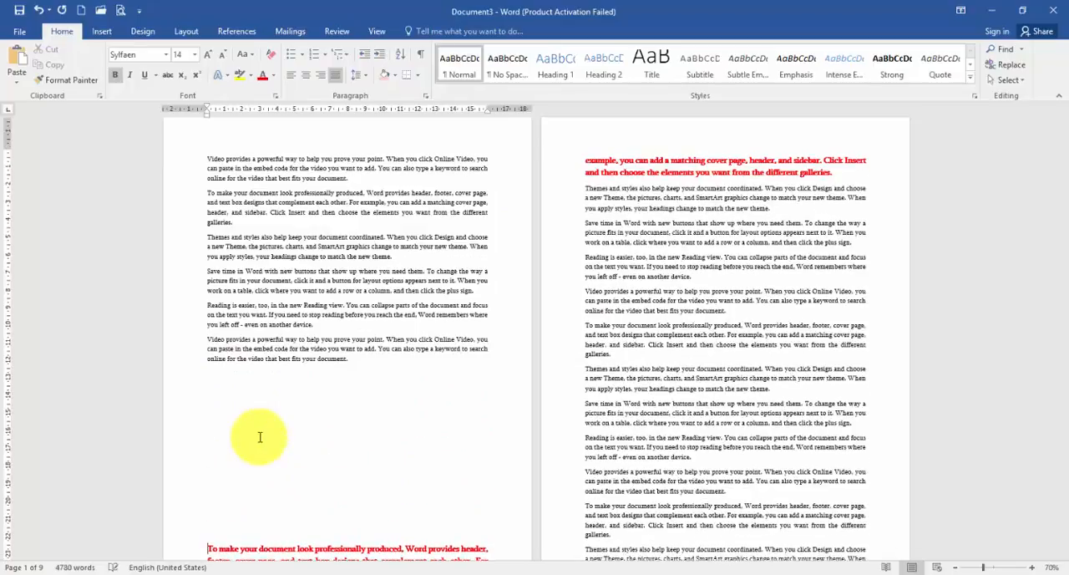
pyautogui.press('Return')
pyautogui.press('Return')
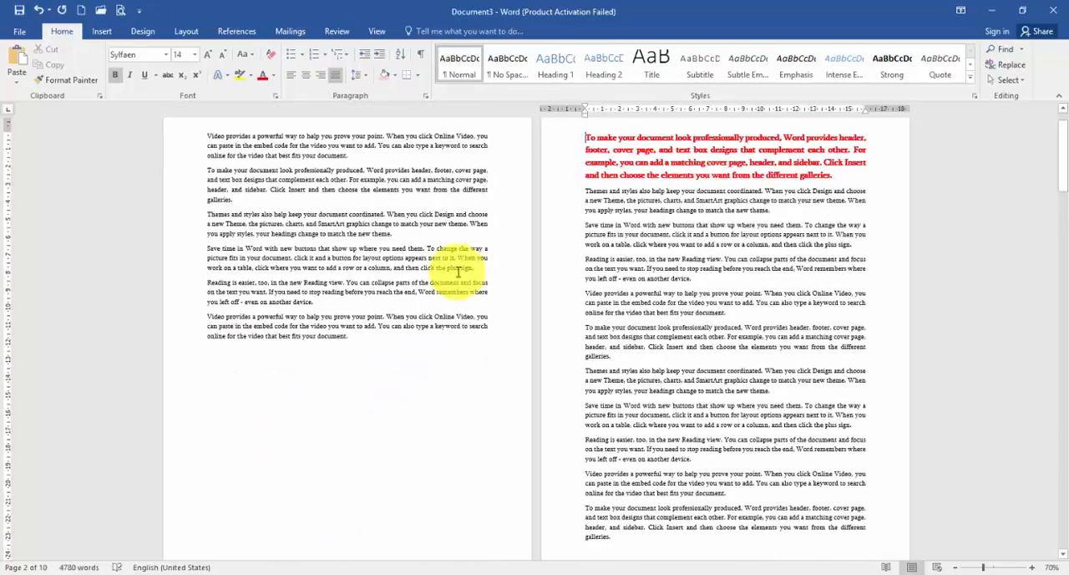
pyautogui.scroll(1, 597, 188)
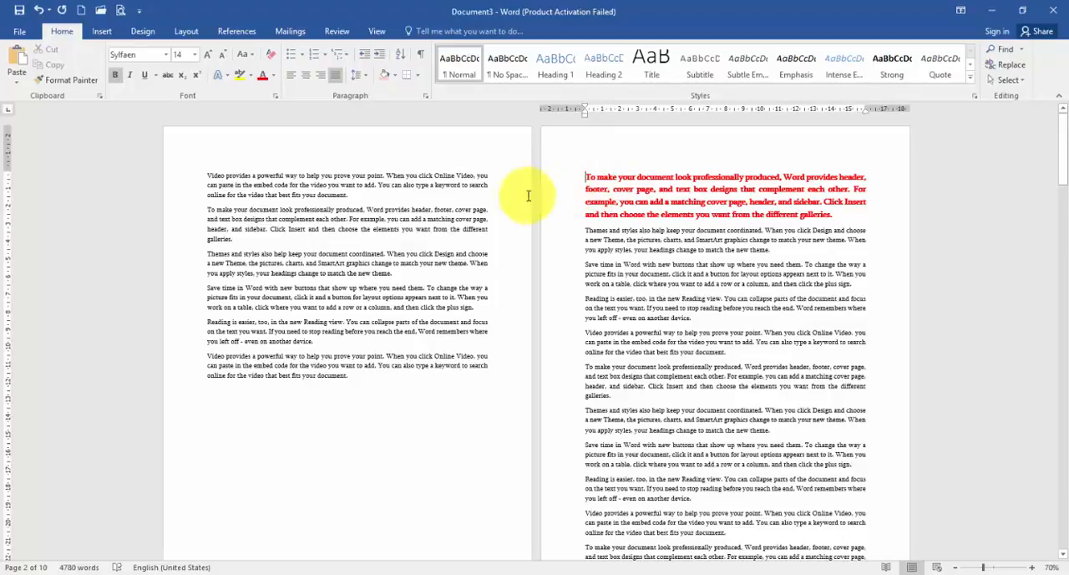
# - Paste three copies of page one's second paragraph after it and delete the empty lines above the red paragraph on page two
pyautogui.tripleClick(378, 199)
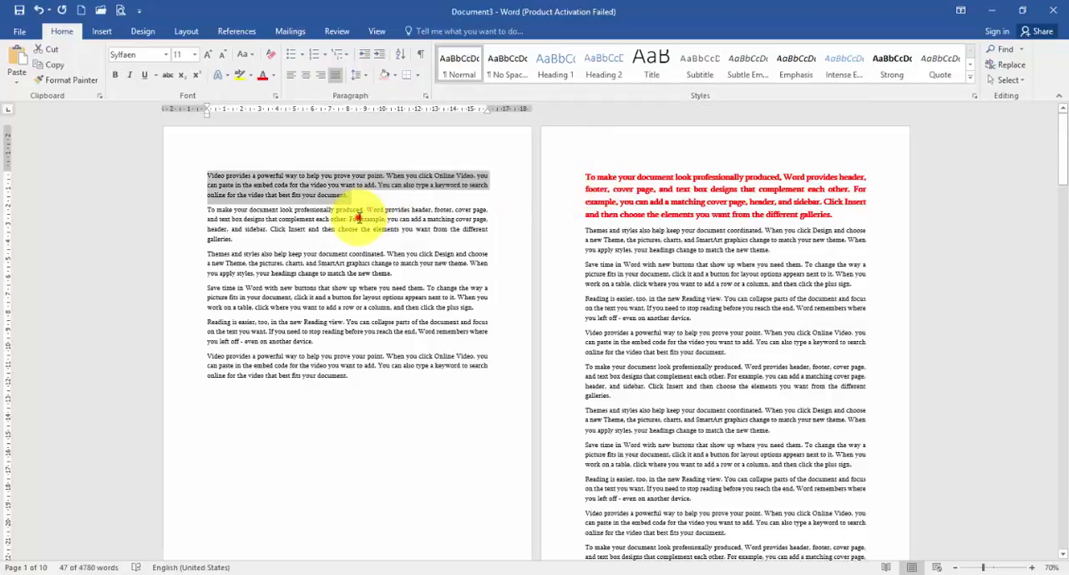
pyautogui.click(359, 217)
pyautogui.tripleClick(358, 218)
pyautogui.hotkey('ctrl', 'c')
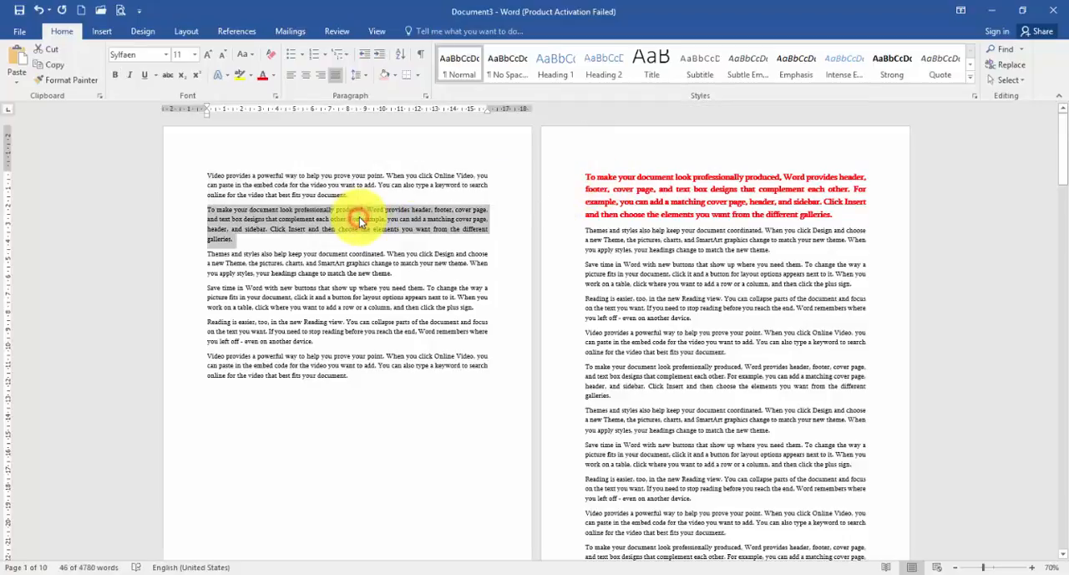
pyautogui.click(295, 239)
pyautogui.hotkey('ctrl', 'v')
pyautogui.hotkey('ctrl', 'v')
pyautogui.hotkey('ctrl', 'v')
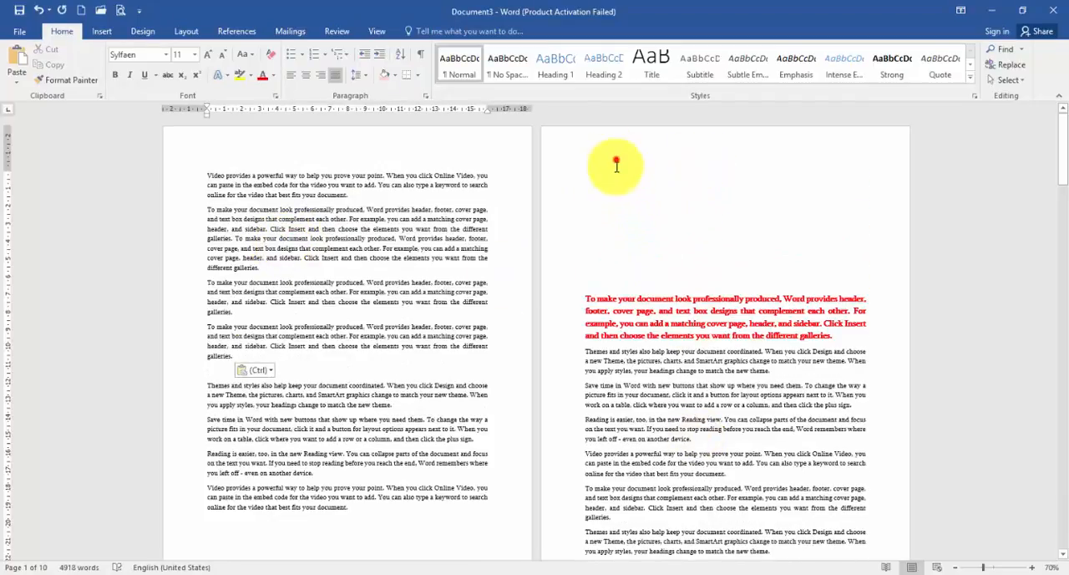
pyautogui.moveTo(615, 162); pyautogui.dragTo(611, 290)
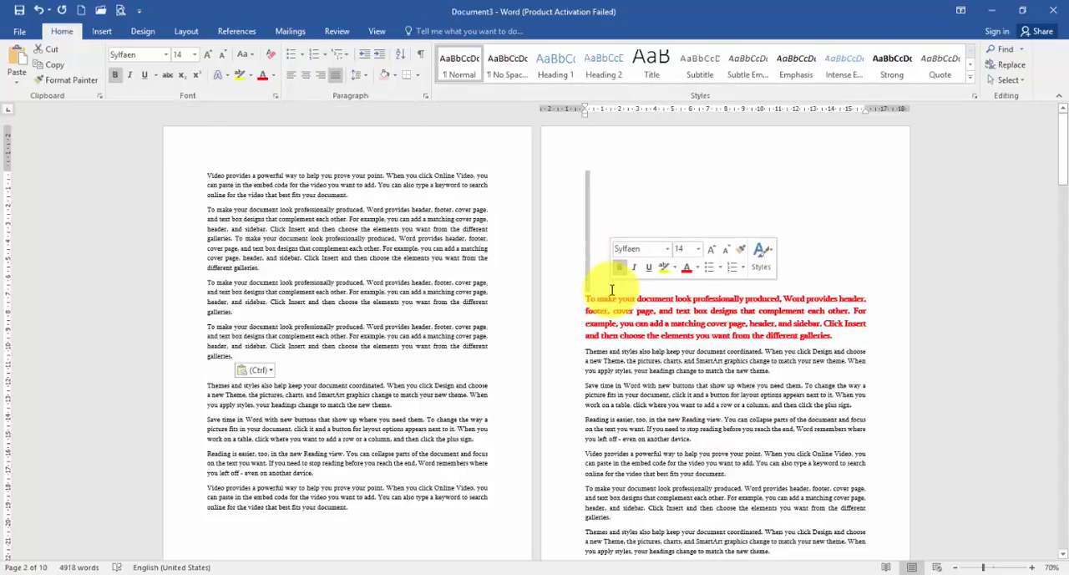
pyautogui.press('Delete')
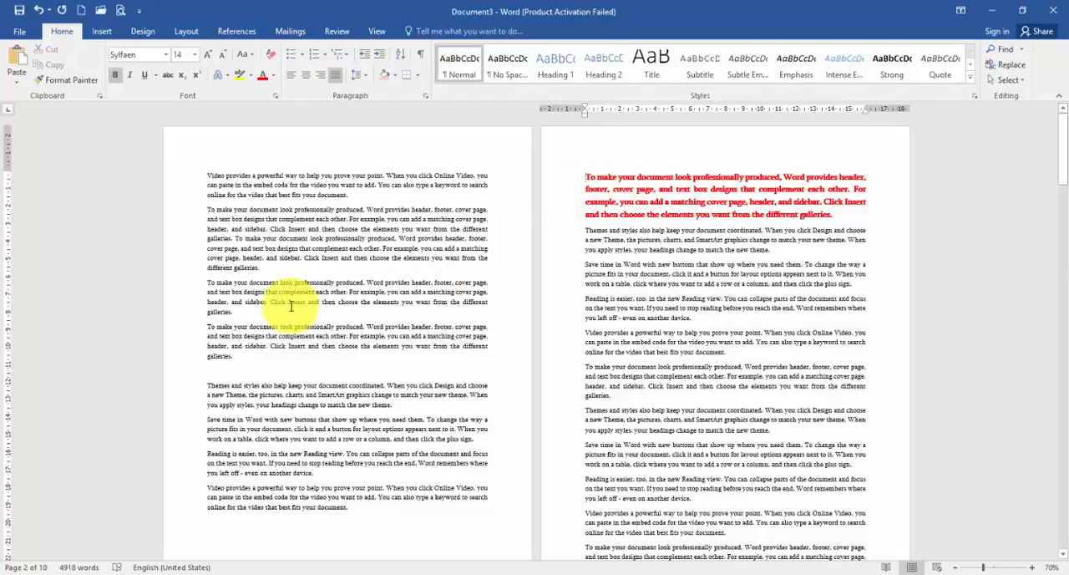
# - Delete part of the duplicated text and one whole duplicated paragraph on page one, and check the red paragraph's position
pyautogui.moveTo(207, 248); pyautogui.dragTo(288, 274)
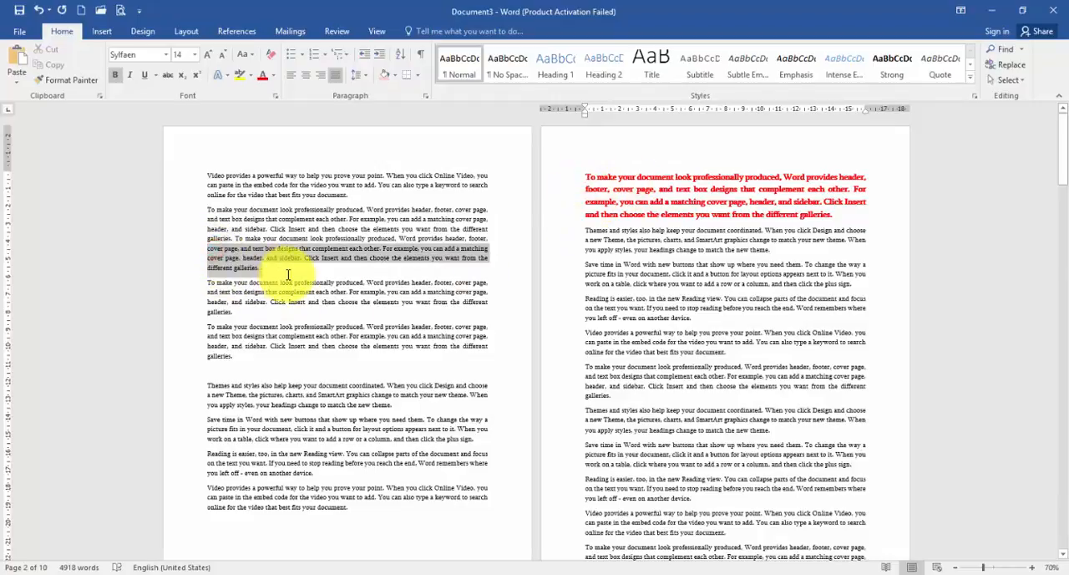
pyautogui.press('Delete')
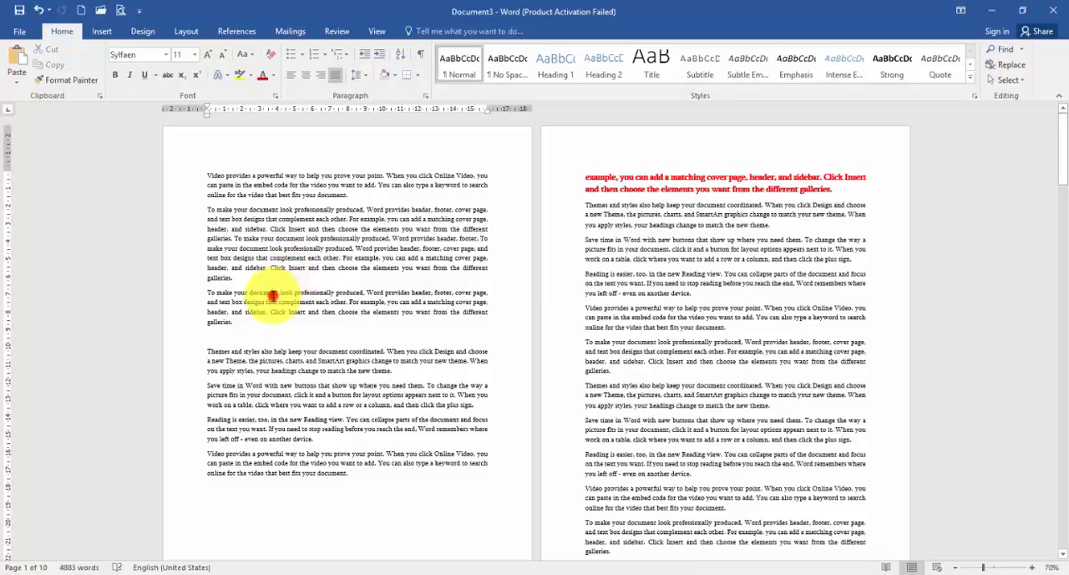
pyautogui.tripleClick(272, 296)
pyautogui.press('Delete')
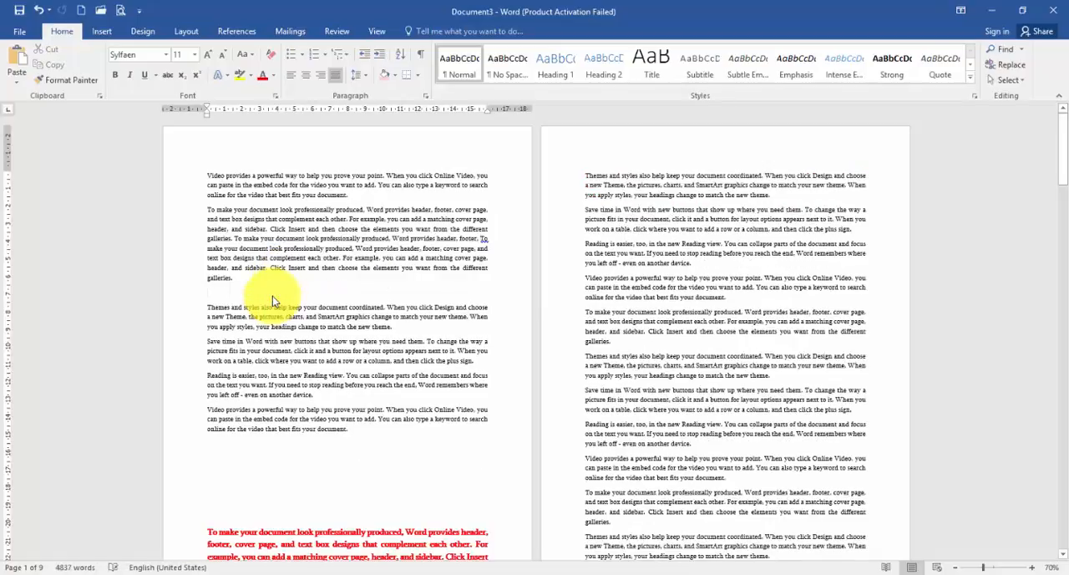
pyautogui.scroll(-4, 263, 434)
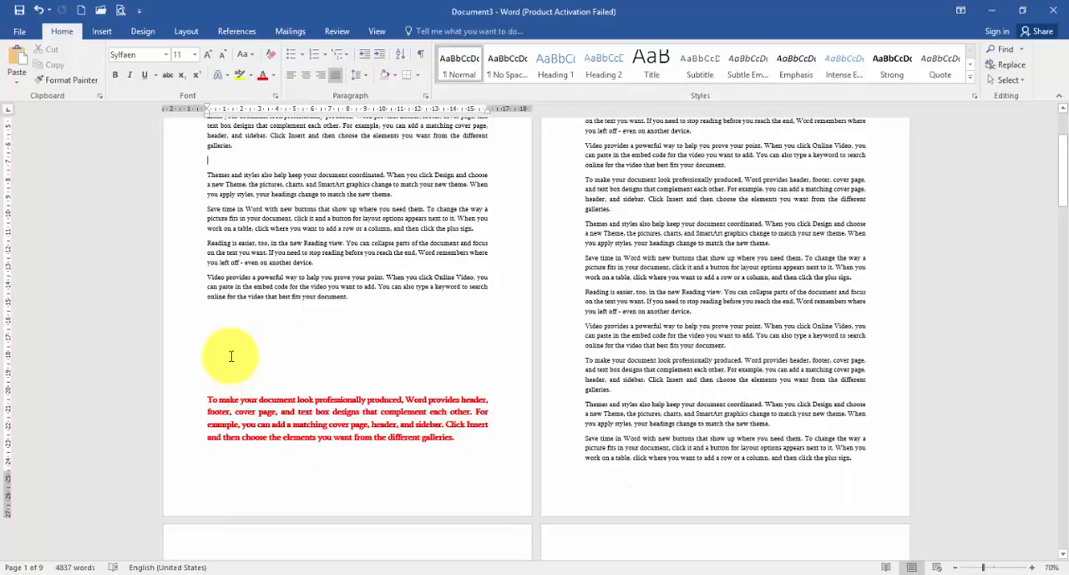
# - Undo the deletions, the pasted copies and the empty lines inserted before the red paragraph
pyautogui.hotkey('ctrl', 'z')
pyautogui.hotkey('ctrl', 'z')
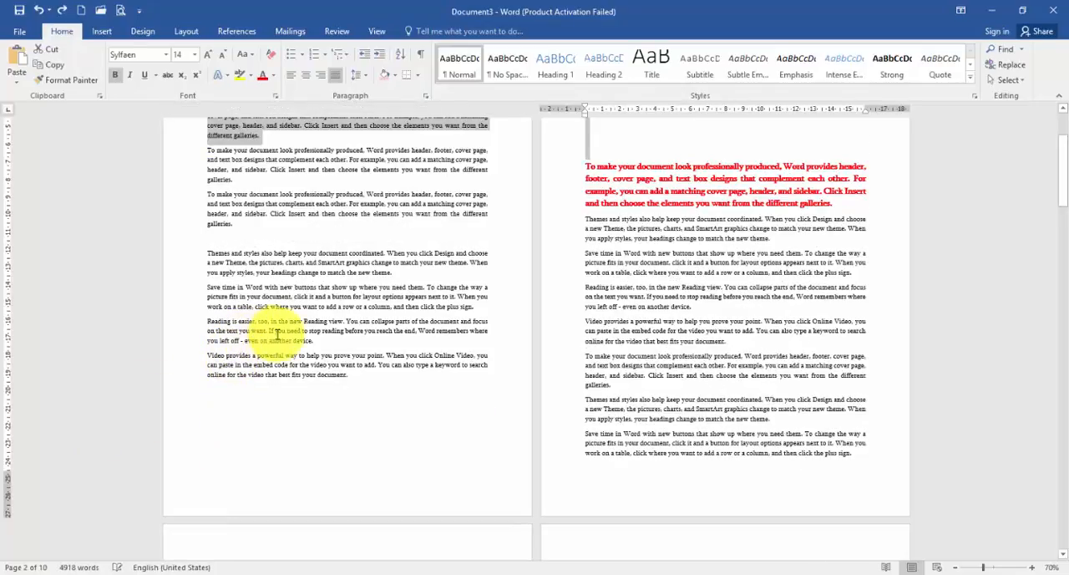
pyautogui.hotkey('ctrl', 'y')
pyautogui.hotkey('ctrl', 'y')
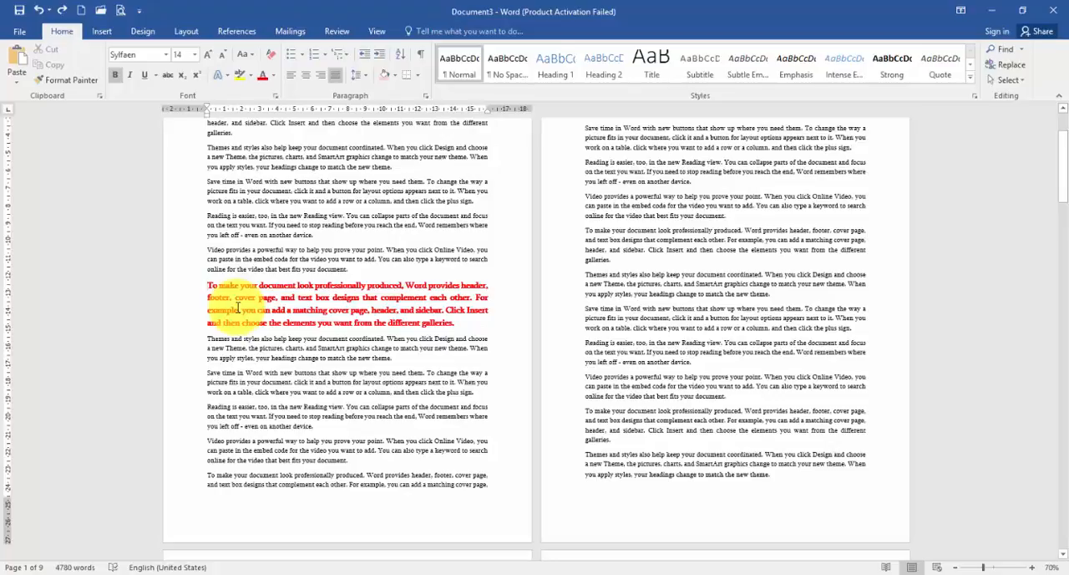
# - Insert a page break directly before the red paragraph
pyautogui.hotkey('ctrl', 'Return')
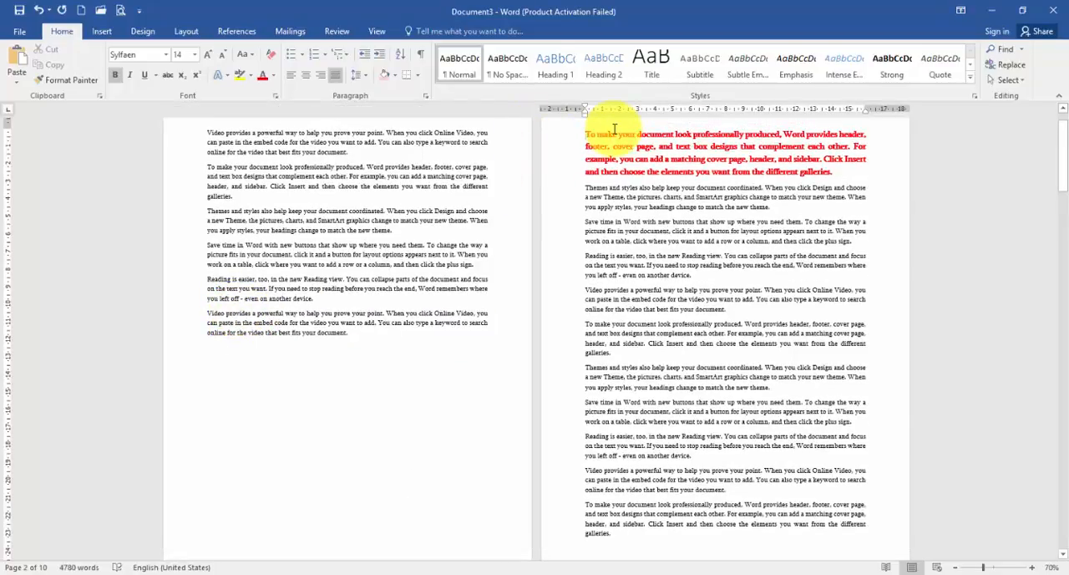
pyautogui.scroll(1, 596, 237)
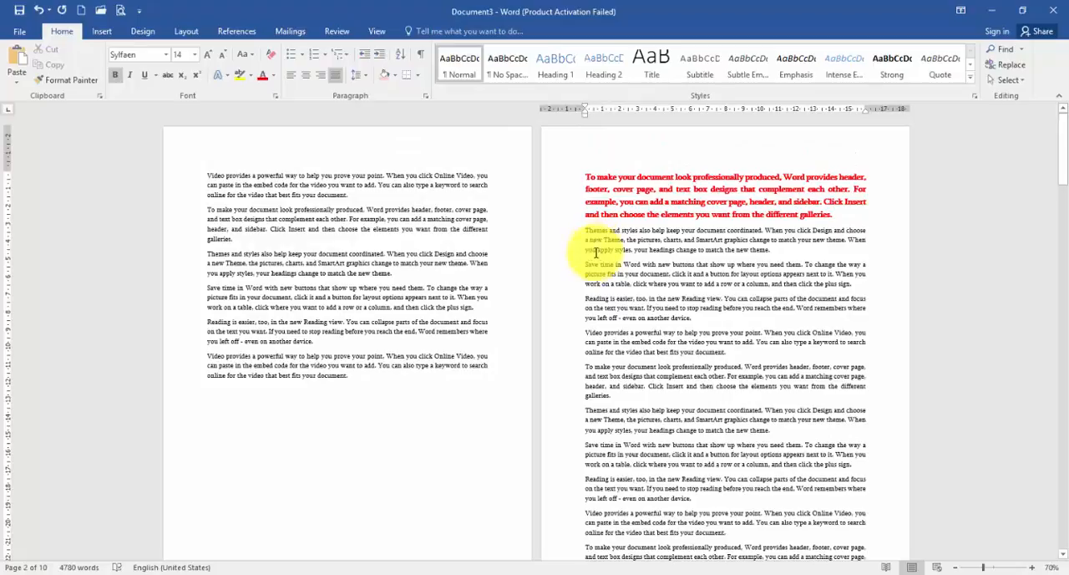
# - Paste seven copies of the "Themes and styles" paragraph below the original on page one
pyautogui.tripleClick(294, 259)
pyautogui.hotkey('ctrl', 'c')
pyautogui.moveTo(295, 259); pyautogui.dragTo(307, 288)
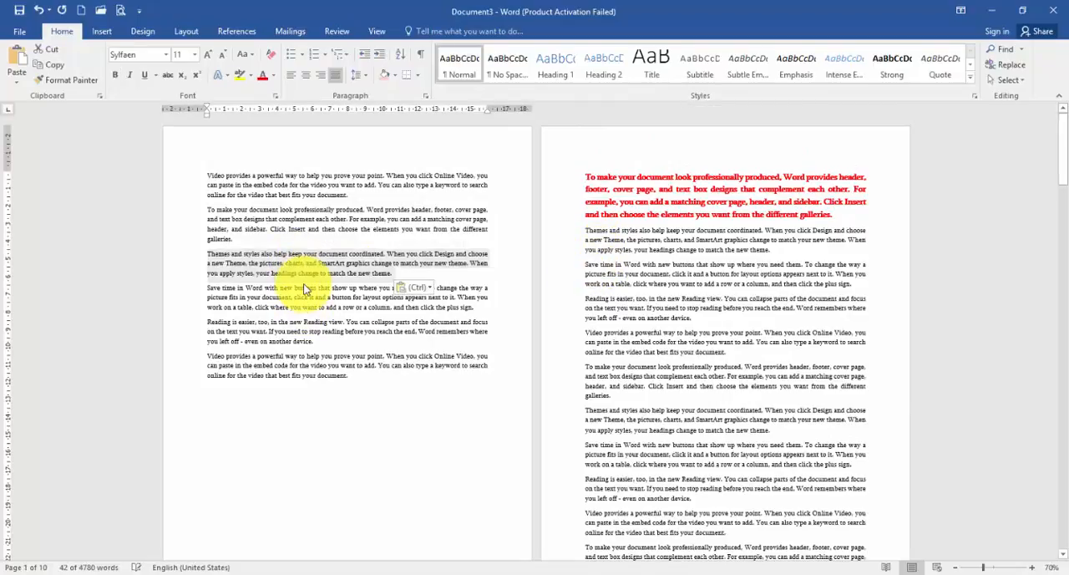
pyautogui.hotkey('ctrl', 'v')
pyautogui.hotkey('ctrl', 'v')
pyautogui.hotkey('ctrl', 'v')
pyautogui.hotkey('ctrl', 'v')
pyautogui.hotkey('ctrl', 'v')
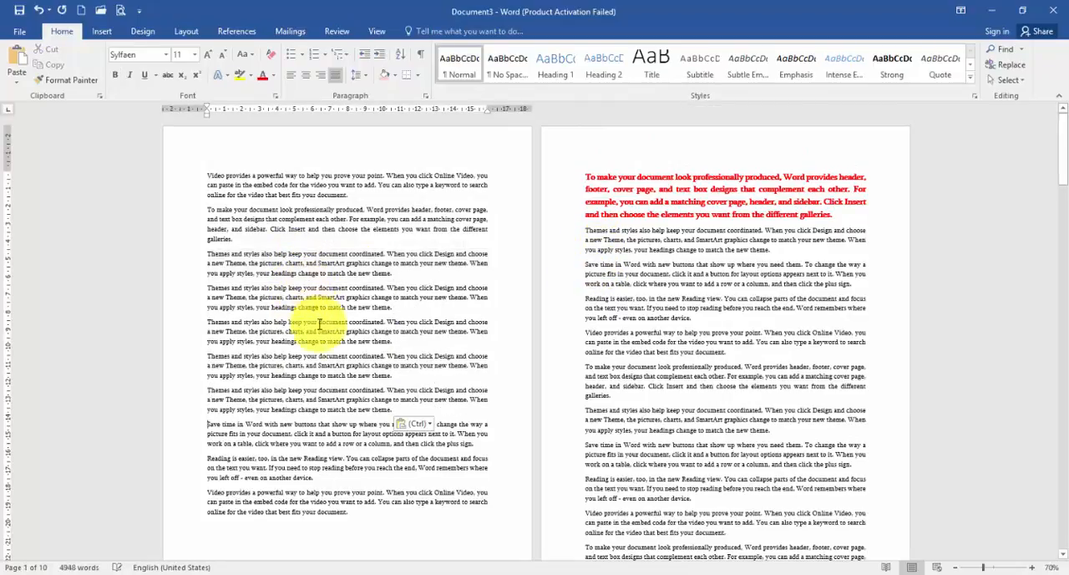
pyautogui.scroll(-1, 310, 334)
pyautogui.hotkey('ctrl', 'v')
pyautogui.hotkey('ctrl', 'v')
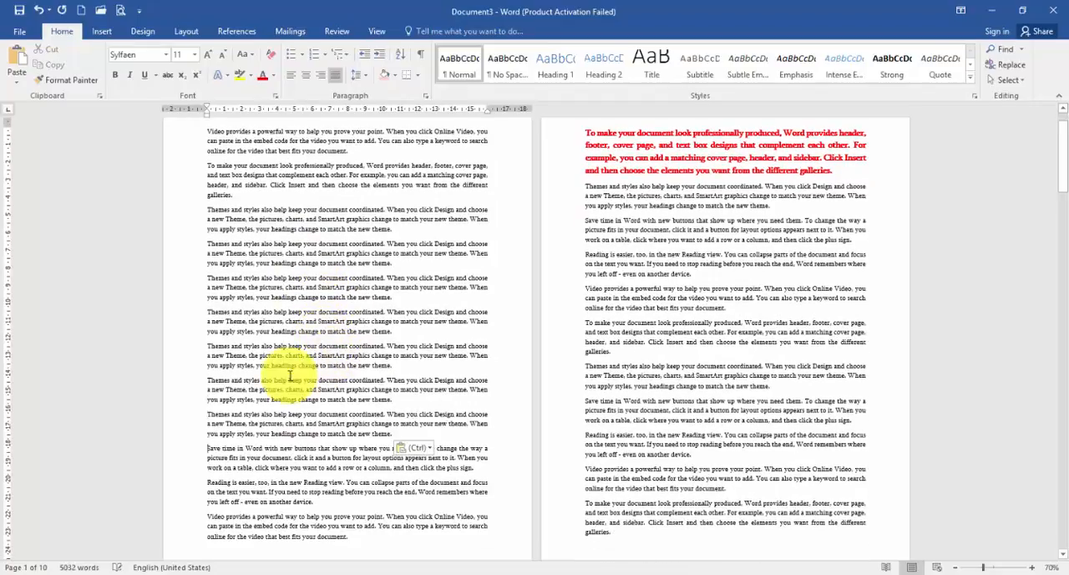
pyautogui.scroll(-2, 291, 375)
pyautogui.hotkey('ctrl', 'v')
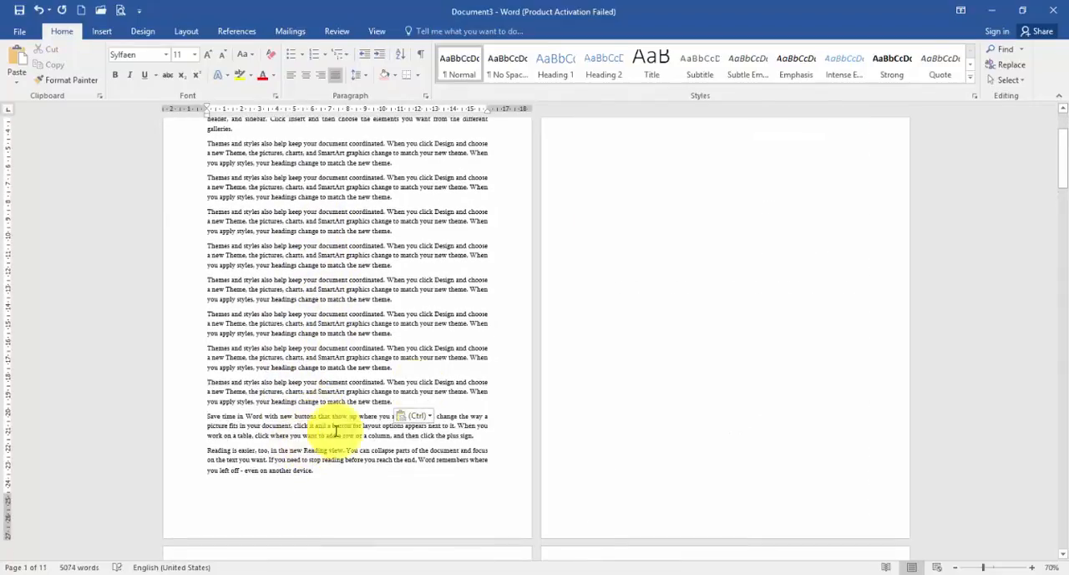
# - Examine how the added text flows onto page two and where the red paragraph is placed
pyautogui.press('ctrl')
pyautogui.scroll(3, 618, 302)
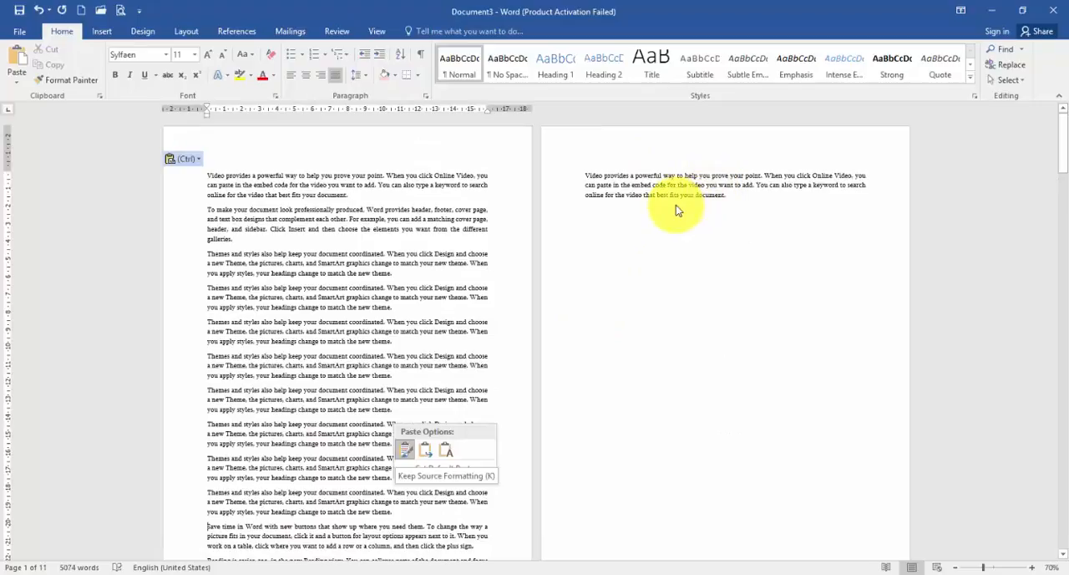
pyautogui.scroll(-8, 530, 353)
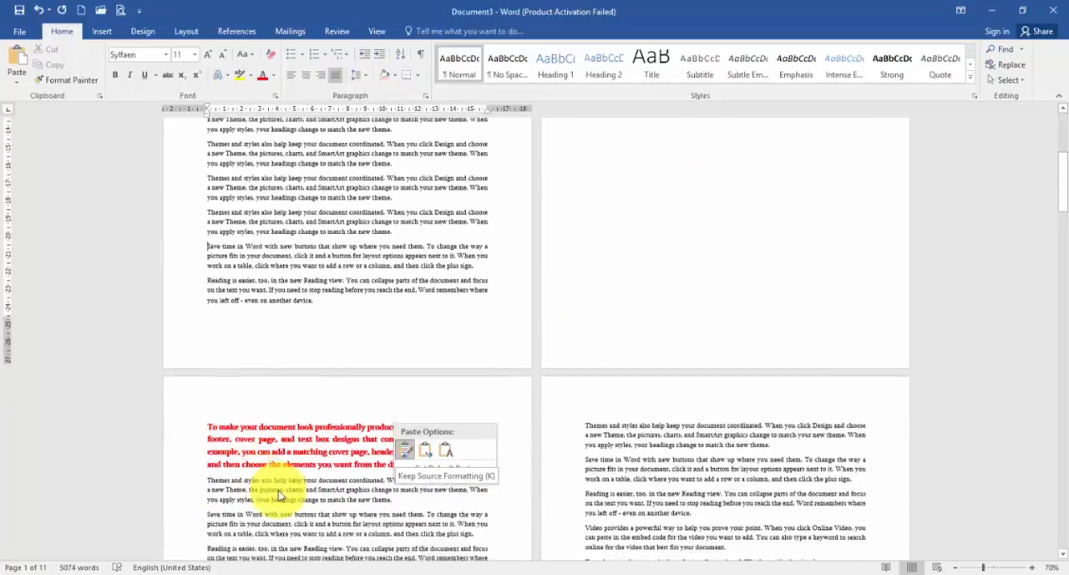
pyautogui.scroll(-2, 280, 496)
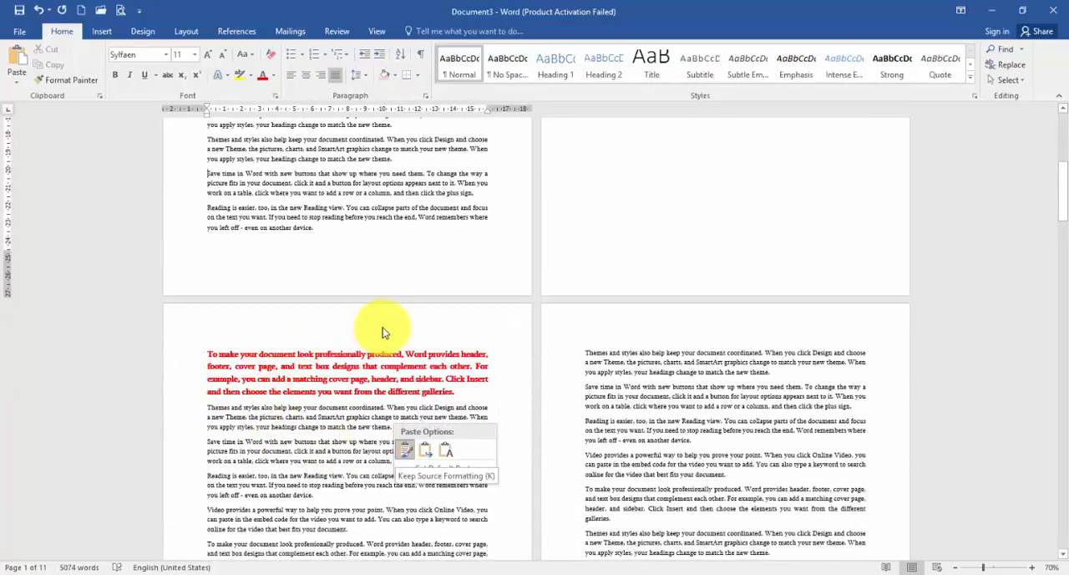
pyautogui.scroll(-10, 627, 159)
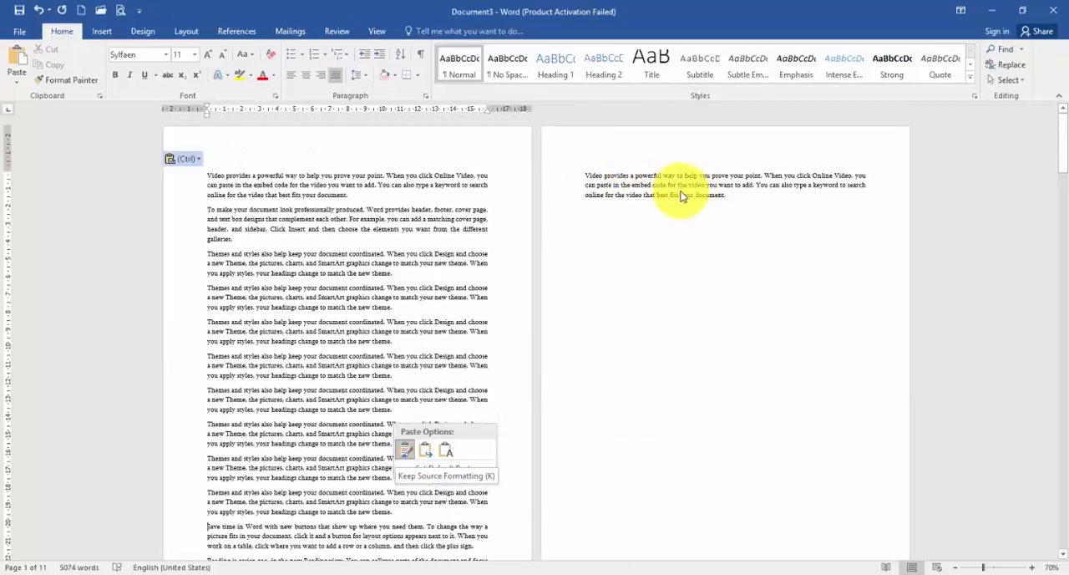
pyautogui.scroll(-4, 659, 291)
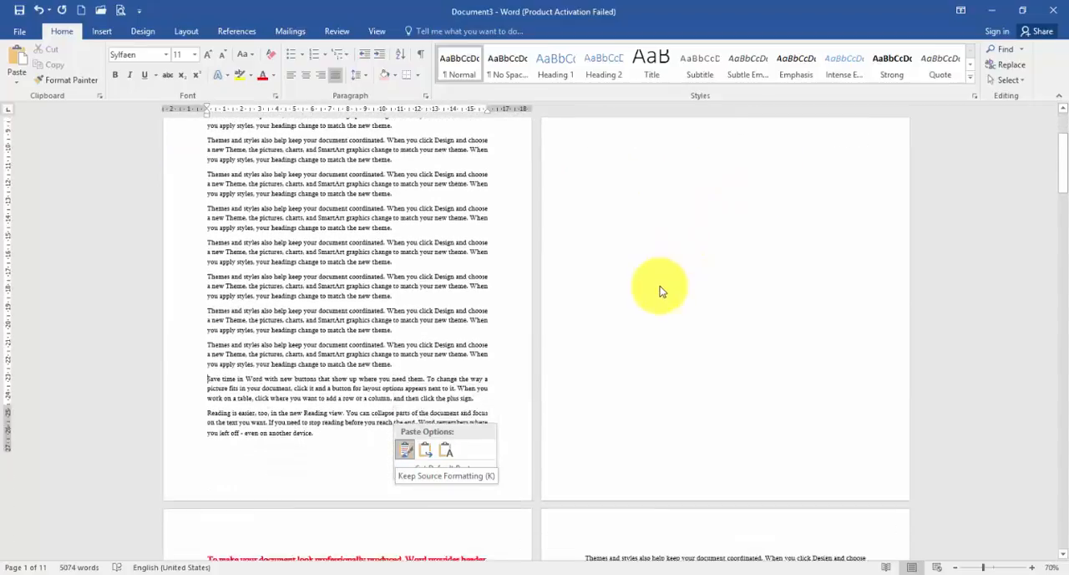
pyautogui.scroll(-7, 660, 290)
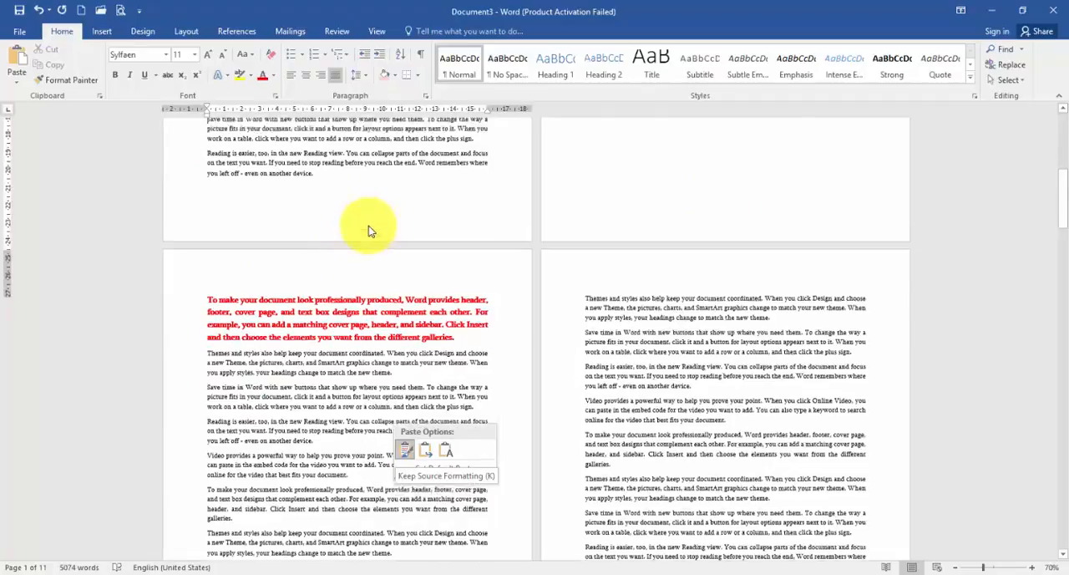
# - Delete the text following "To make your document" in page one's second paragraph, along with three of the "Themes and styles" paragraphs below it
pyautogui.scroll(15, 369, 225)
pyautogui.click(321, 214)
pyautogui.moveTo(294, 213); pyautogui.dragTo(393, 334)
pyautogui.press('Delete')
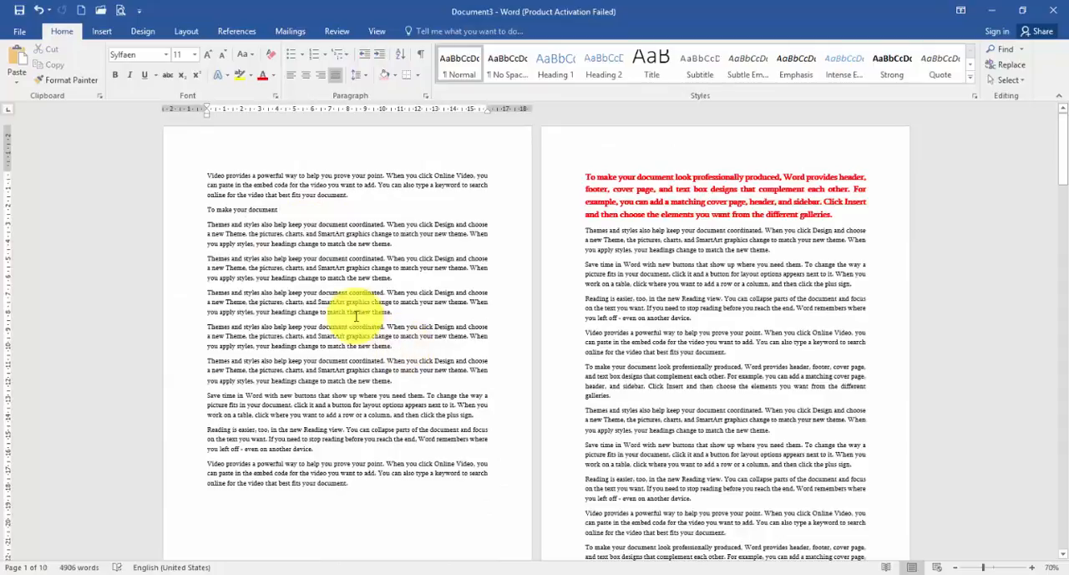
# - Delete page one's text between "a new Theme, the pictures" and "the end. Word remembers", and remove the page break before the red paragraph
pyautogui.moveTo(284, 234); pyautogui.dragTo(386, 439)
pyautogui.press('Delete')
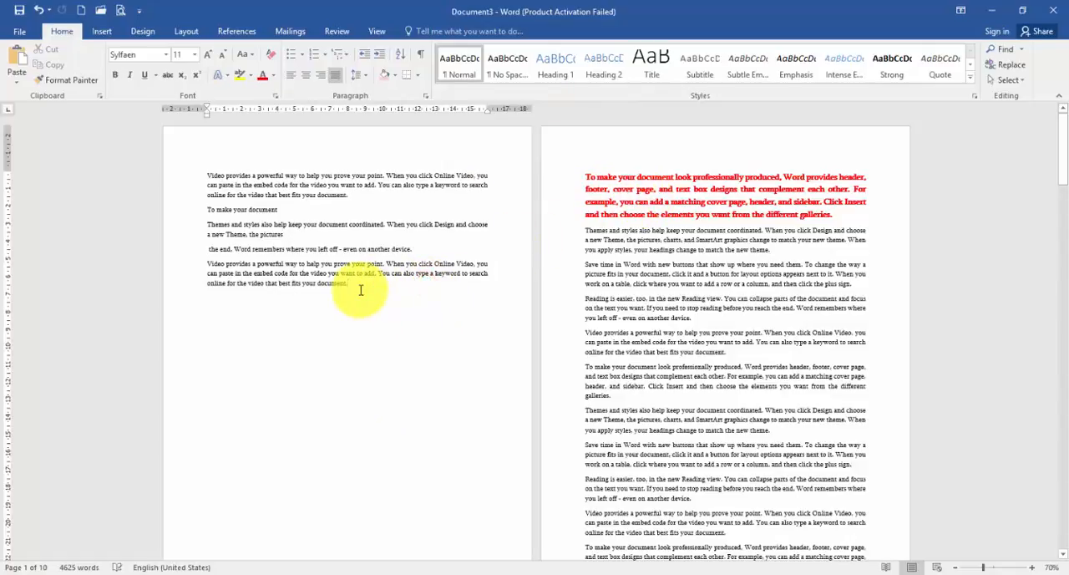
pyautogui.press('Delete')
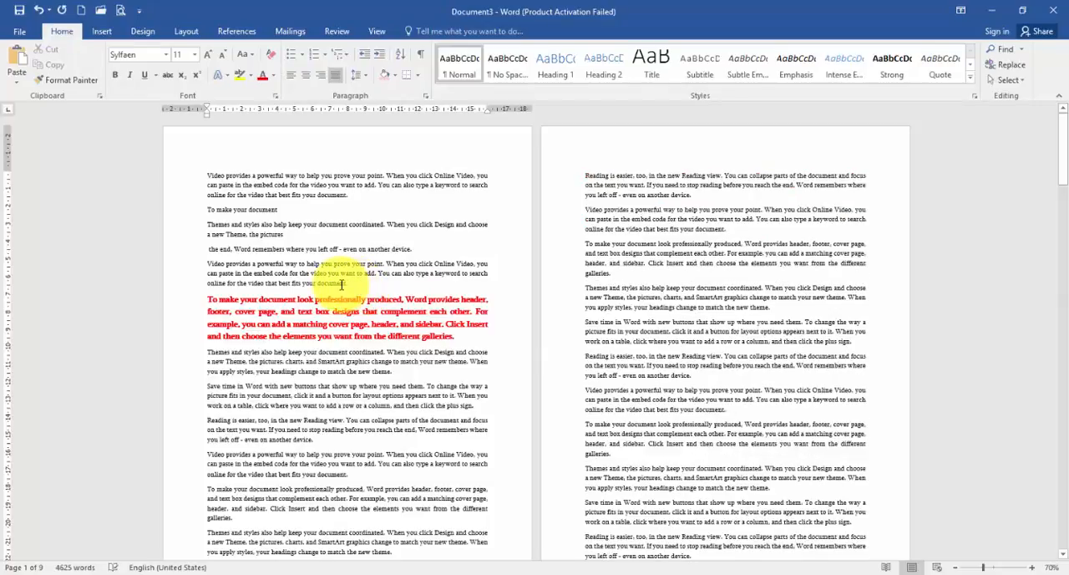
# - Push the red paragraph to the start of page two by adding empty lines directly before it
pyautogui.click(207, 298)
pyautogui.press('Return')
pyautogui.press('Return')
pyautogui.press('Return')
pyautogui.press('Return')
pyautogui.press('Return')
pyautogui.press('Return')
pyautogui.press('Return')
pyautogui.press('Return')
pyautogui.press('Return')
pyautogui.press('Return')
pyautogui.press('Return')
pyautogui.press('Return')
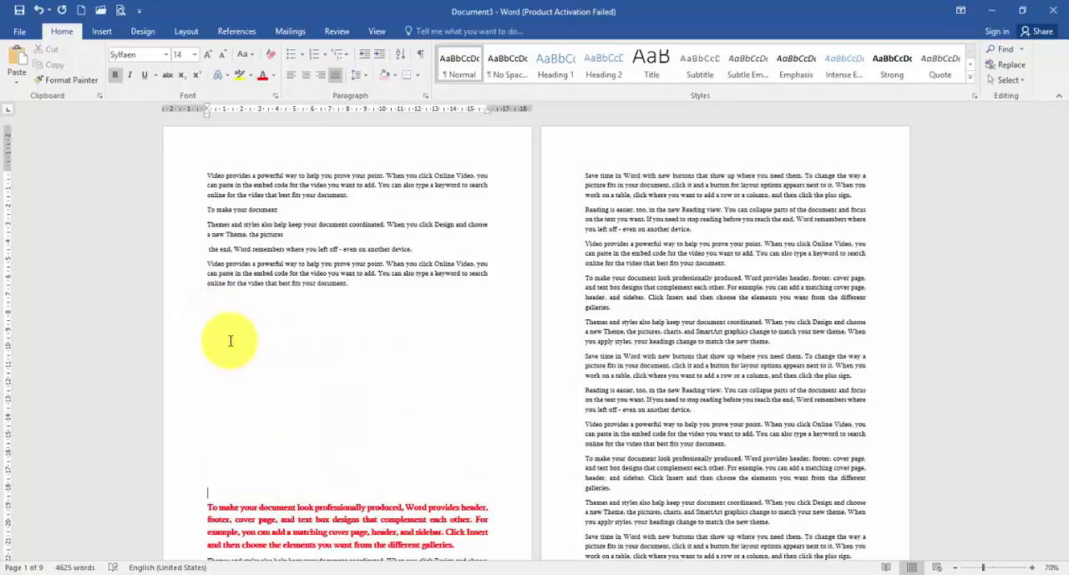
pyautogui.scroll(2, 233, 339)
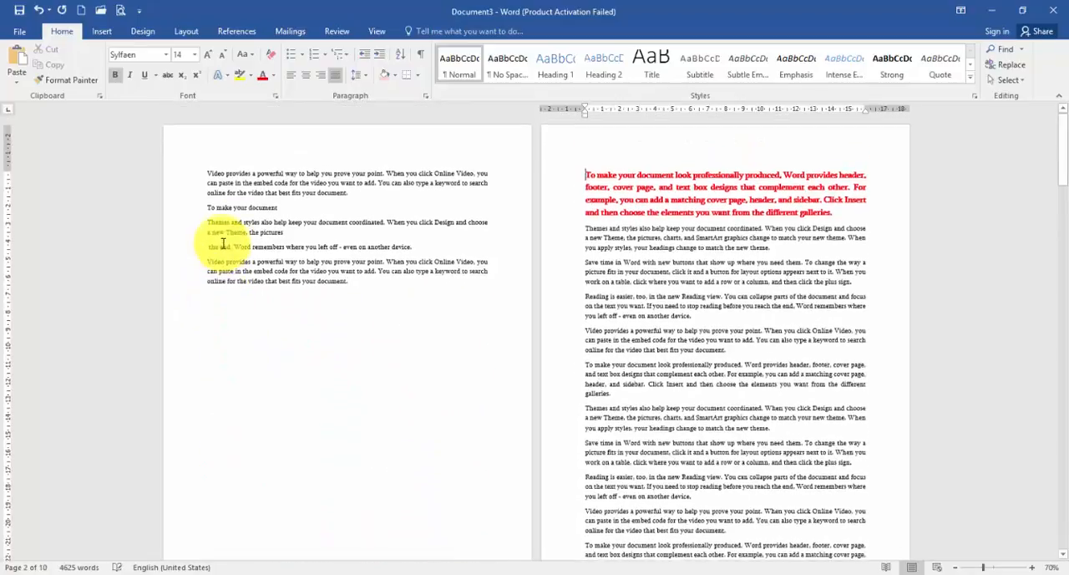
# - Show the formatting marks and examine the empty paragraphs that fill the rest of page one
pyautogui.click(418, 54)
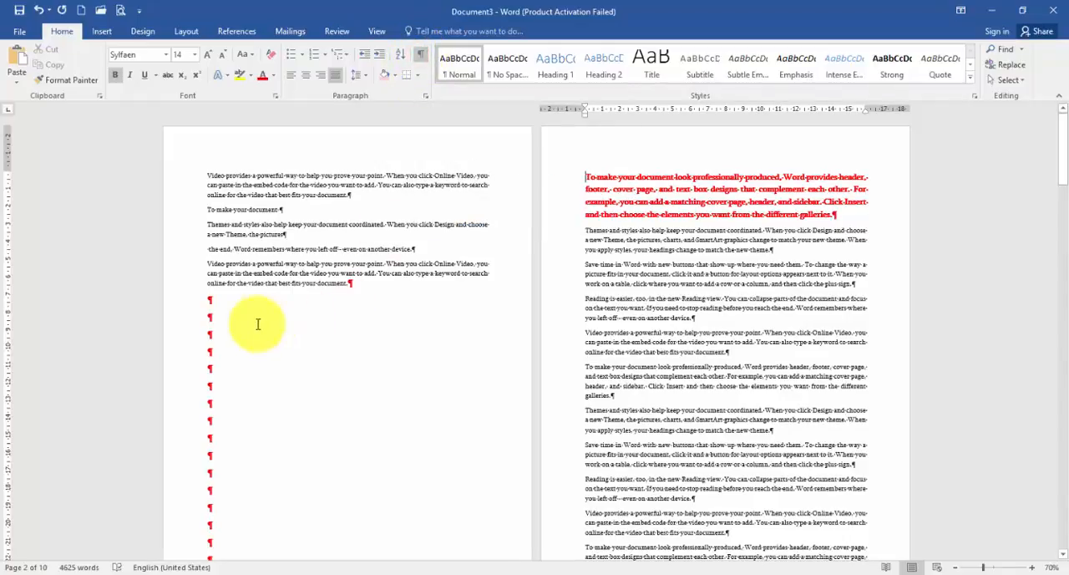
pyautogui.scroll(-4, 252, 302)
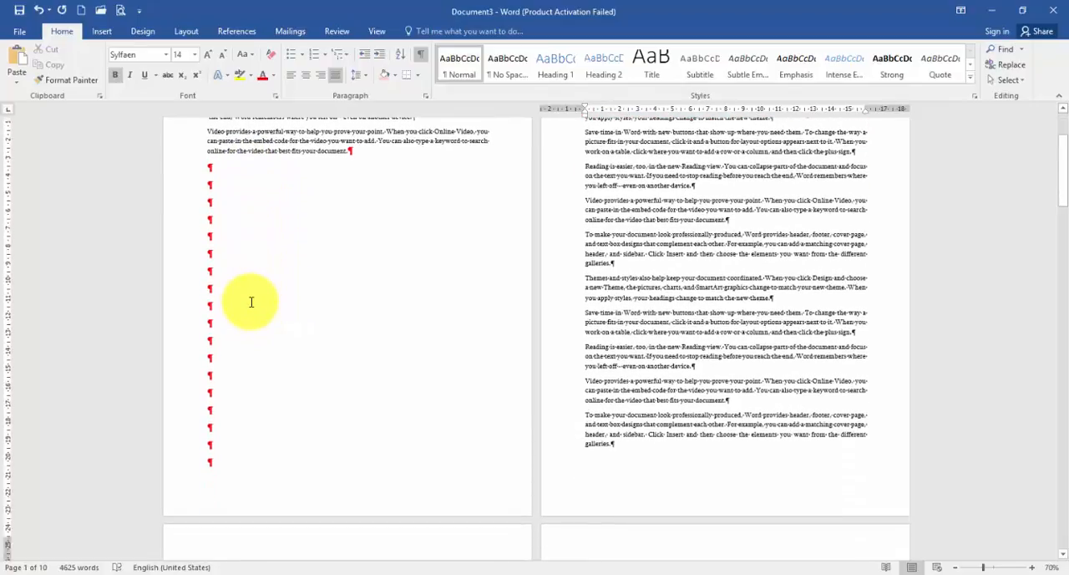
pyautogui.scroll(4, 252, 302)
# - Delete all the empty paragraphs between page one's last text paragraph and the red paragraph
pyautogui.click(400, 286)
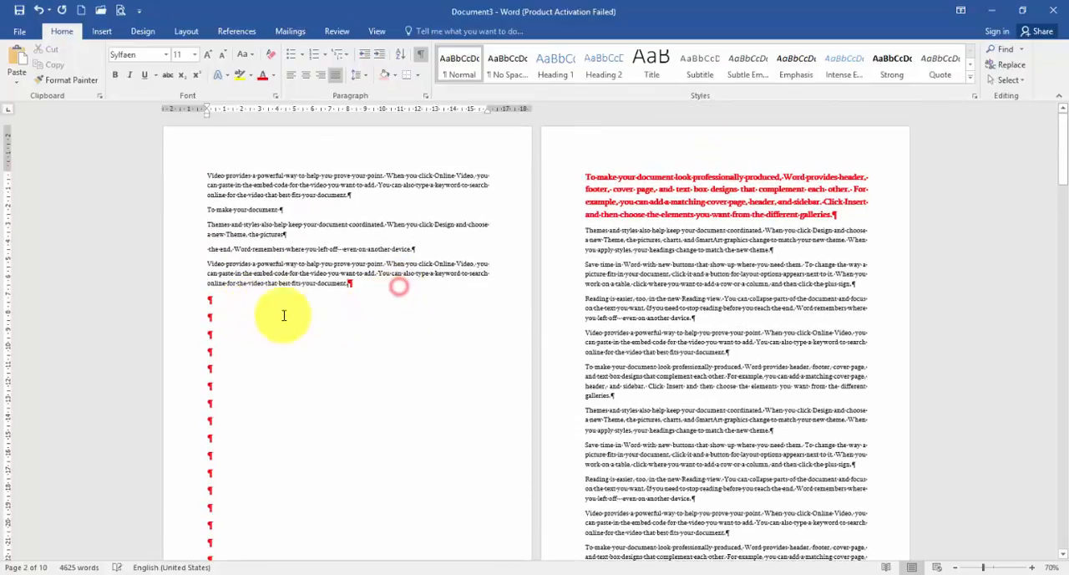
pyautogui.moveTo(243, 318); pyautogui.dragTo(275, 471)
pyautogui.press('Delete')
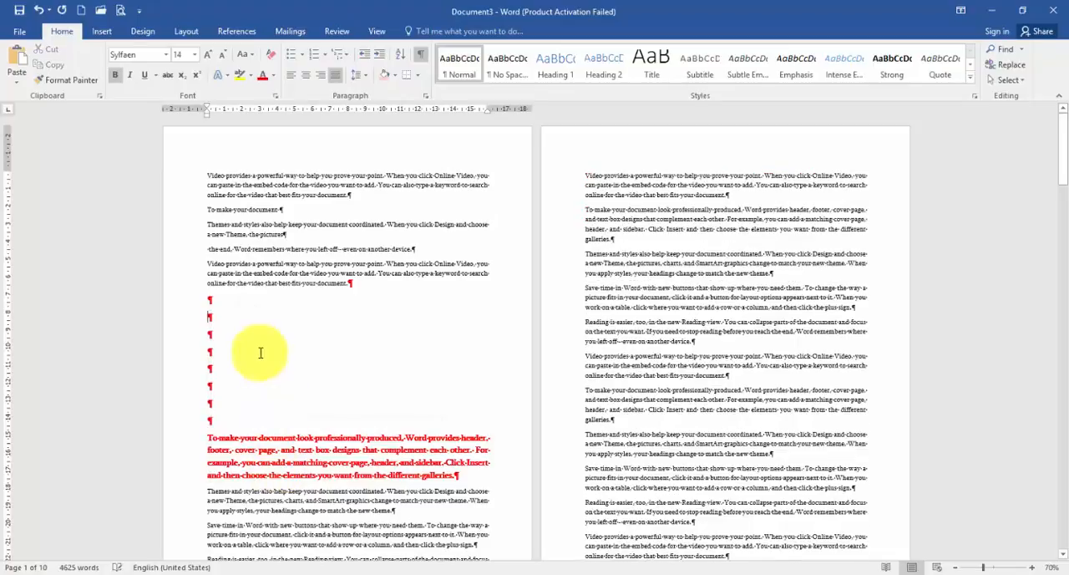
pyautogui.moveTo(244, 299); pyautogui.dragTo(243, 418)
pyautogui.press('Delete')
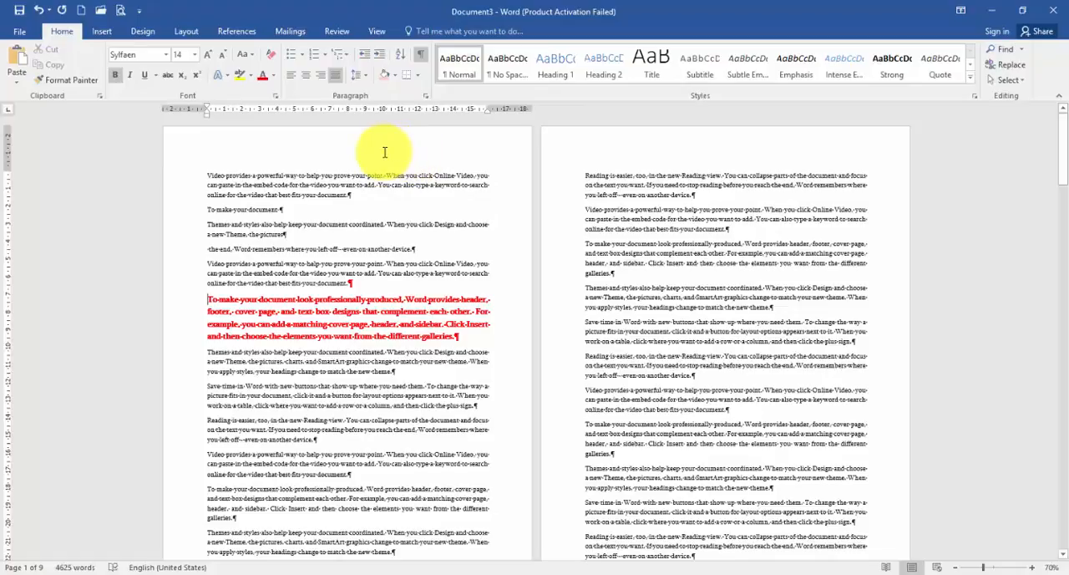
# - Insert a page break directly before the red paragraph, then delete its Page Break mark on page one
pyautogui.hotkey('ctrl', 'Return')
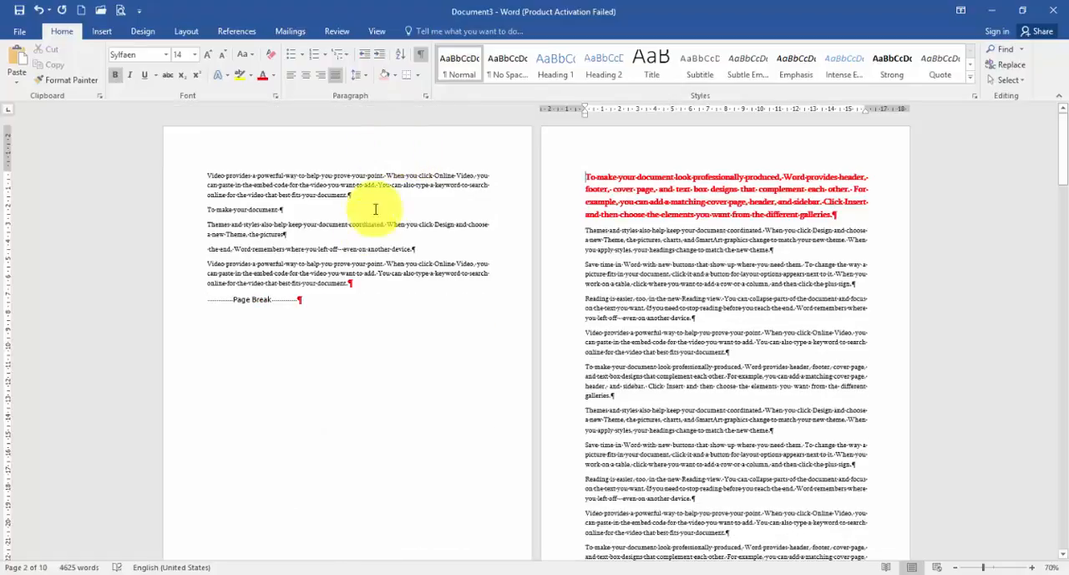
pyautogui.click(250, 302)
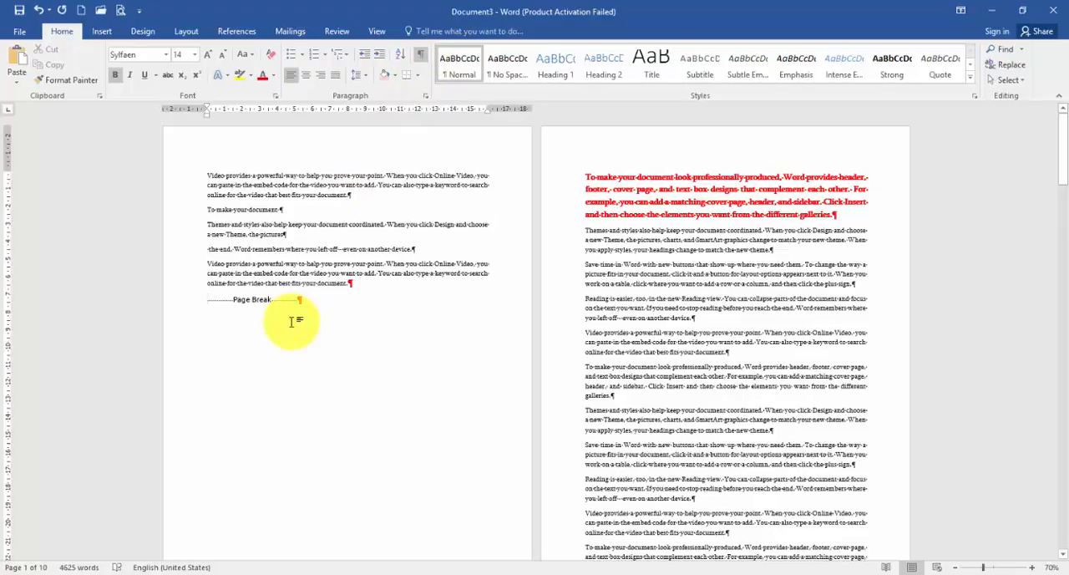
pyautogui.press('Delete')
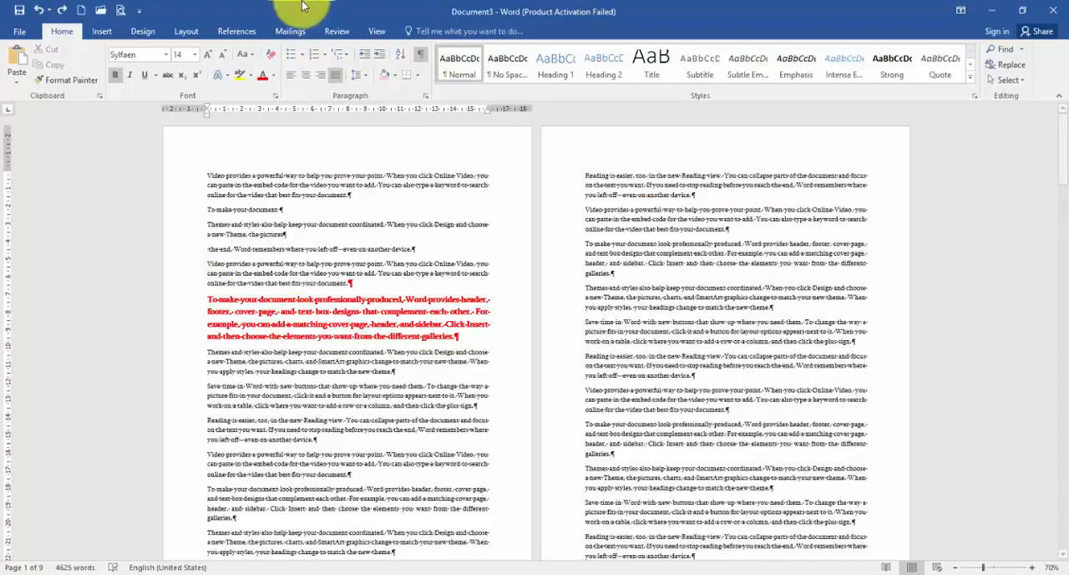
# - Add a break of type Page before the red paragraph from the layout break types, and remove it again
pyautogui.click(186, 31)
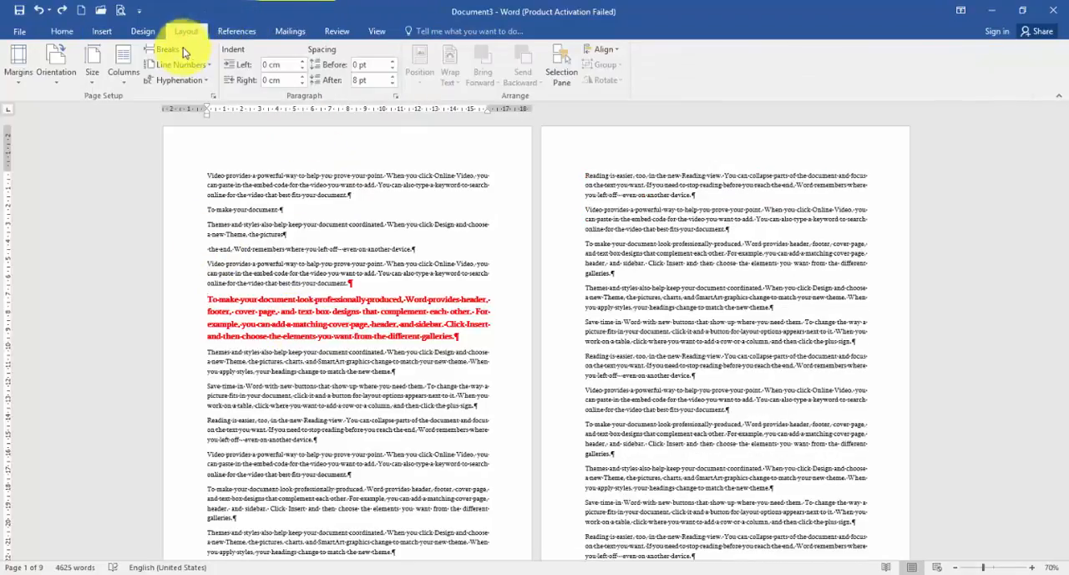
pyautogui.click(167, 51)
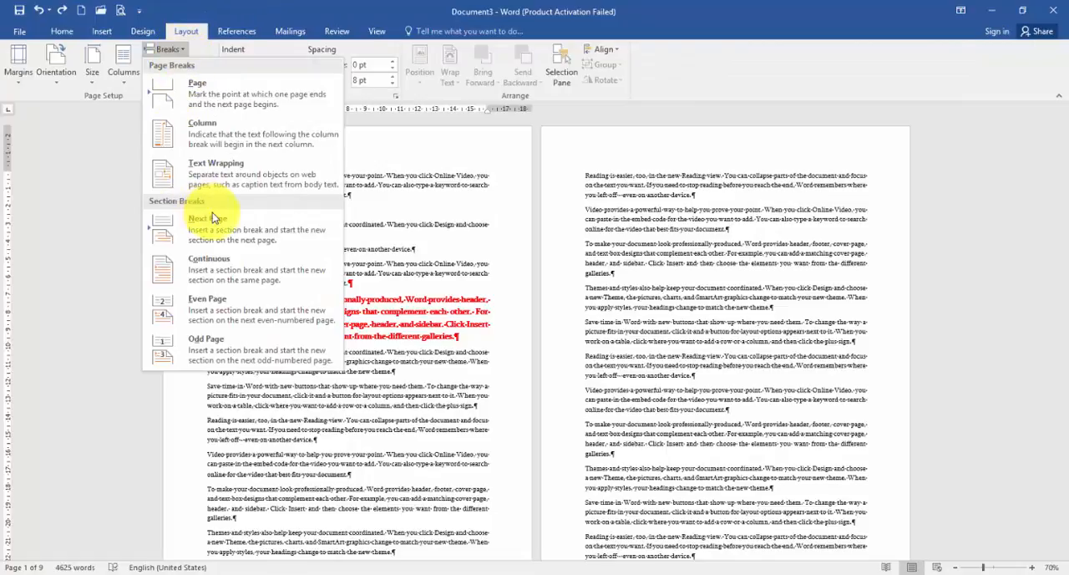
pyautogui.click(224, 92)
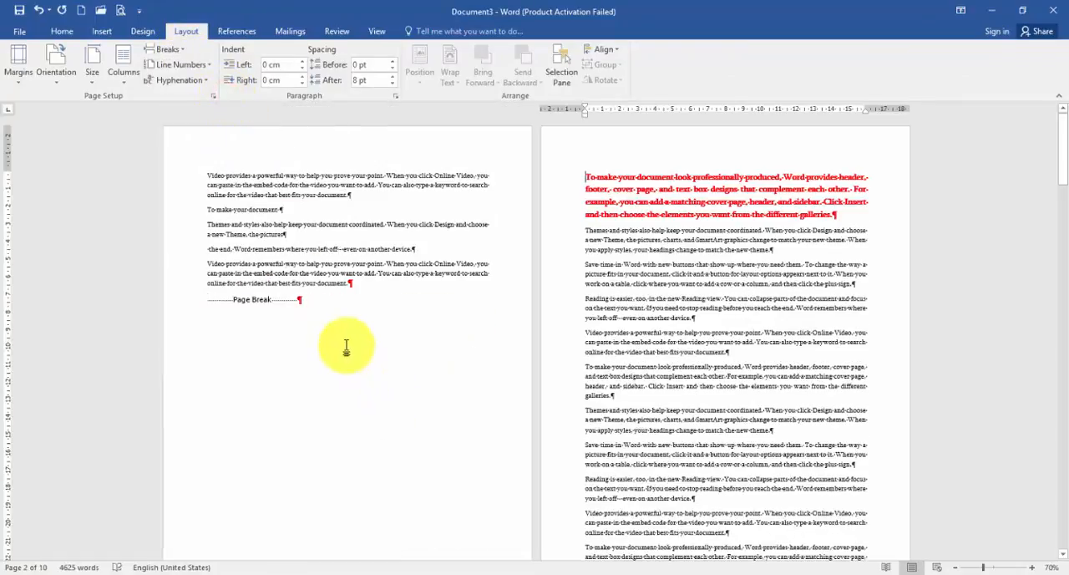
pyautogui.press('BackSpace')
# - Use the Page Break insert command to move the red paragraph to page two, and remove that break again
pyautogui.click(101, 31)
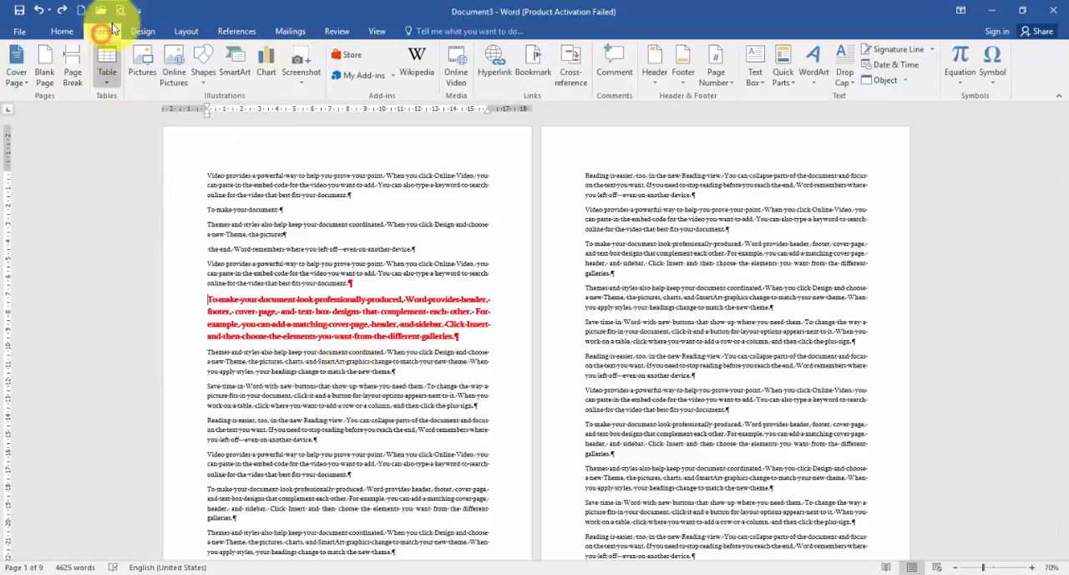
pyautogui.click(73, 68)
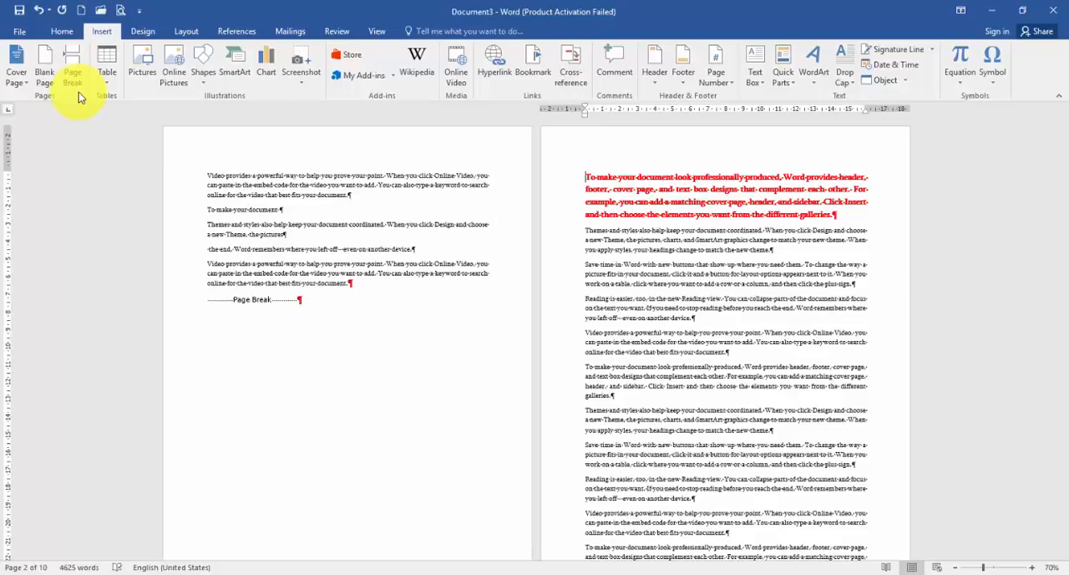
pyautogui.press('BackSpace')
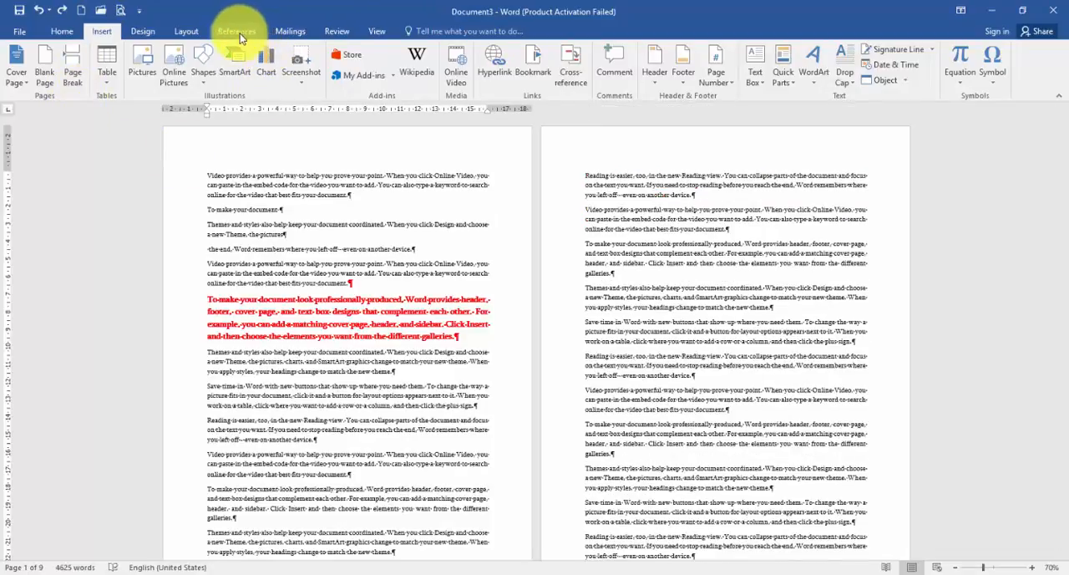
# - Hide the formatting marks in the document
pyautogui.click(185, 31)
pyautogui.click(172, 50)
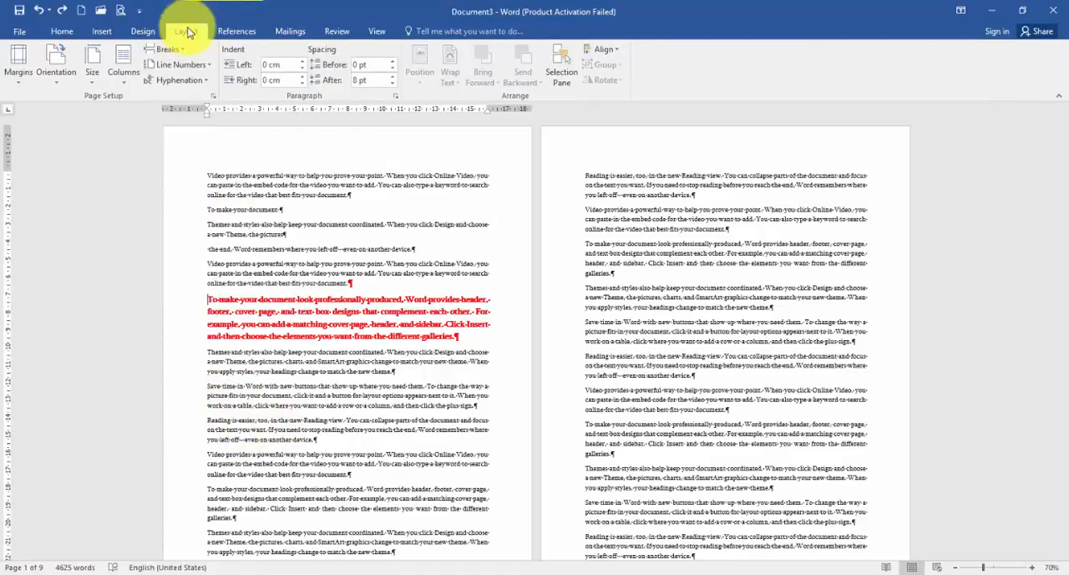
pyautogui.click(63, 31)
pyautogui.click(421, 54)
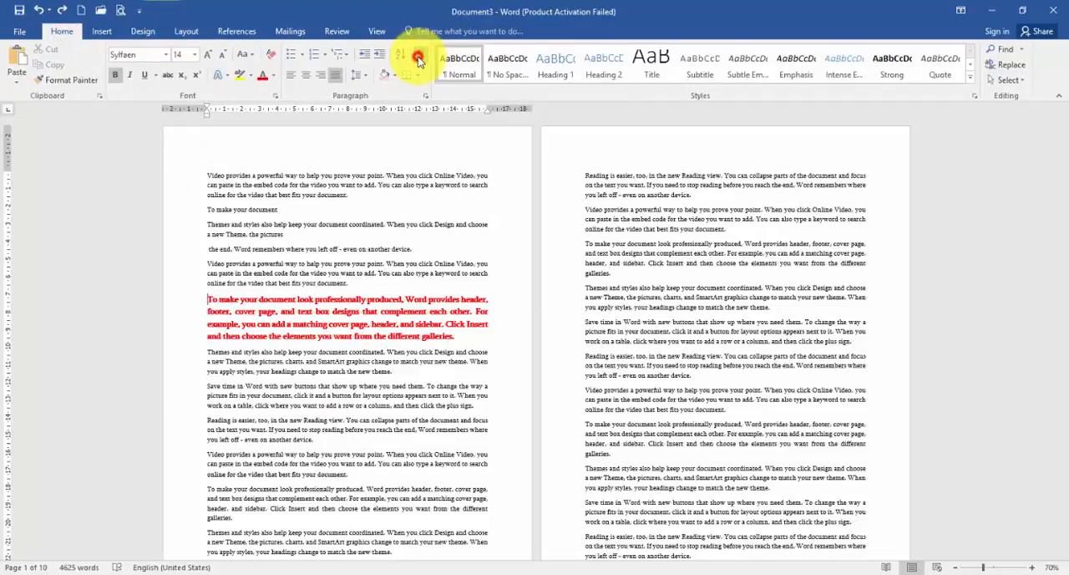